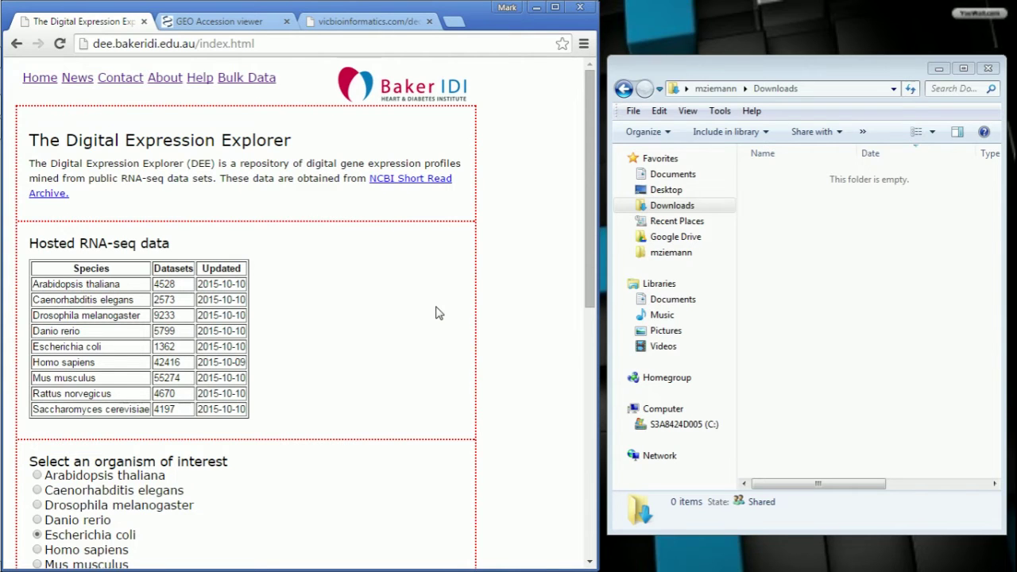
Bring DEE's 'Select an organism' and 'Search for data sets' sections into view.
left_click(112, 46)
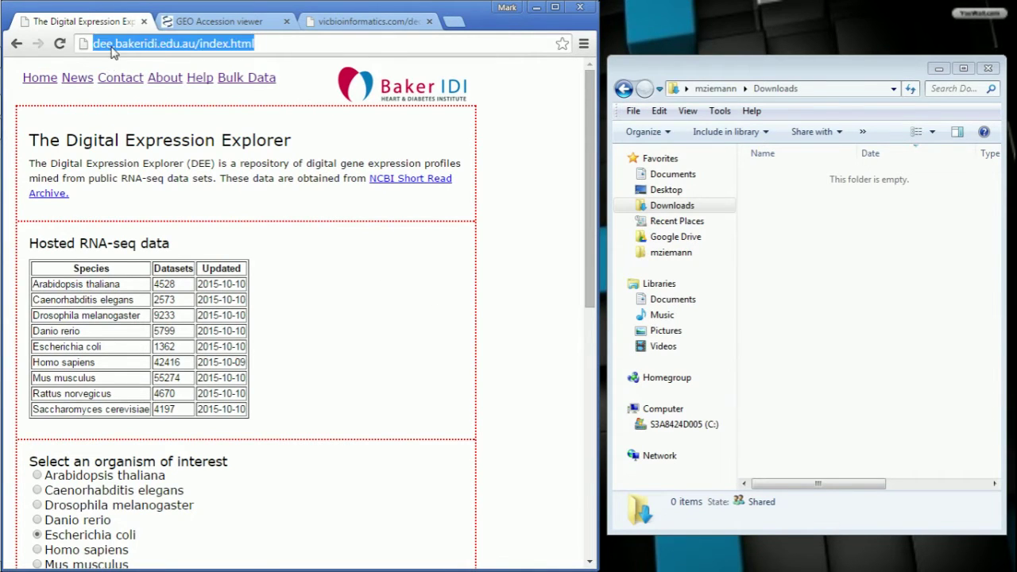
left_click(300, 334)
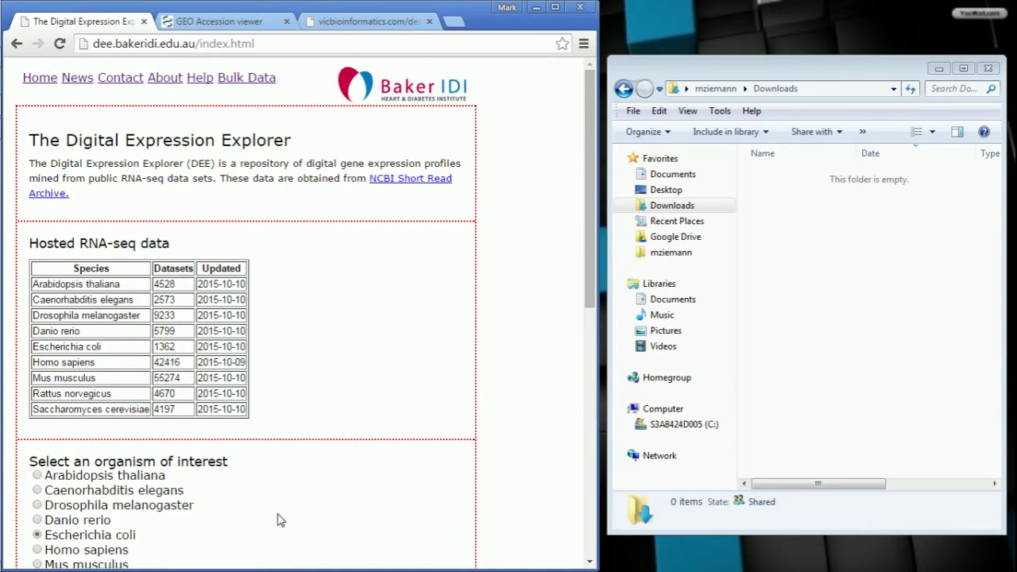
scroll(278, 521, "down", 3)
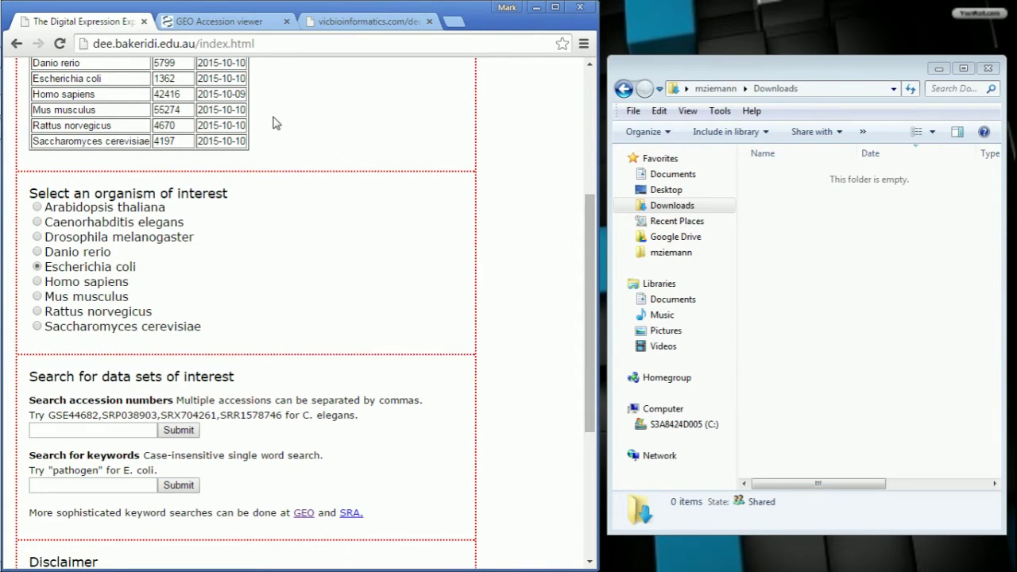
Search DEE for accession GSE59970, copied from the GEO page, with Mus musculus selected.
left_click(232, 29)
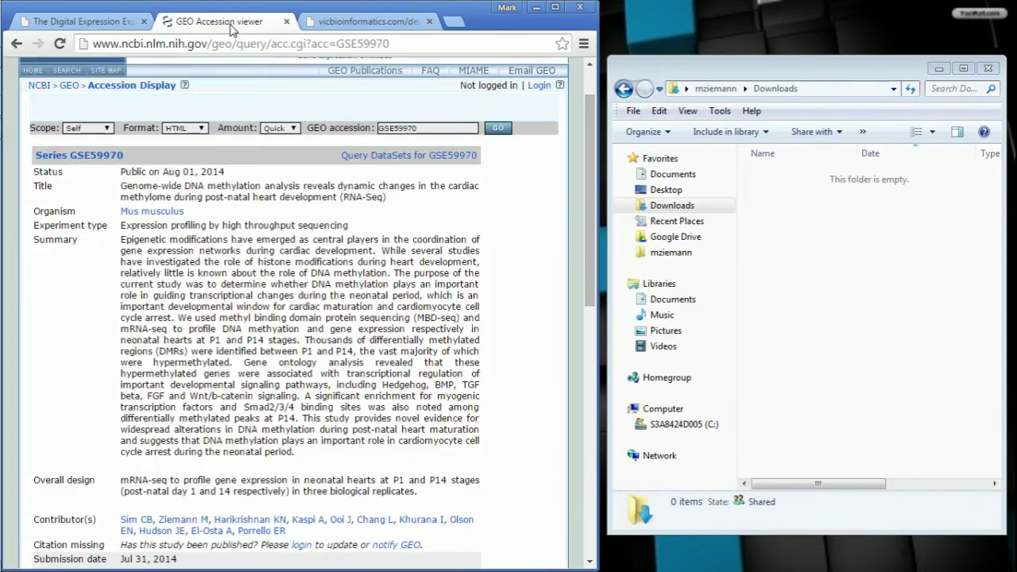
left_click_drag(131, 155, 74, 159)
key("ctrl+c")
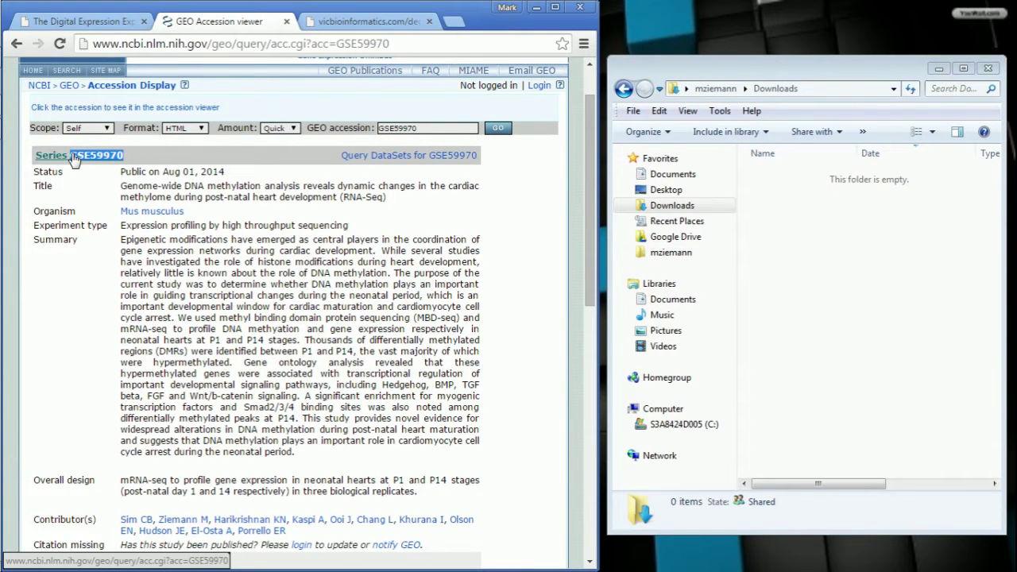
left_click(86, 23)
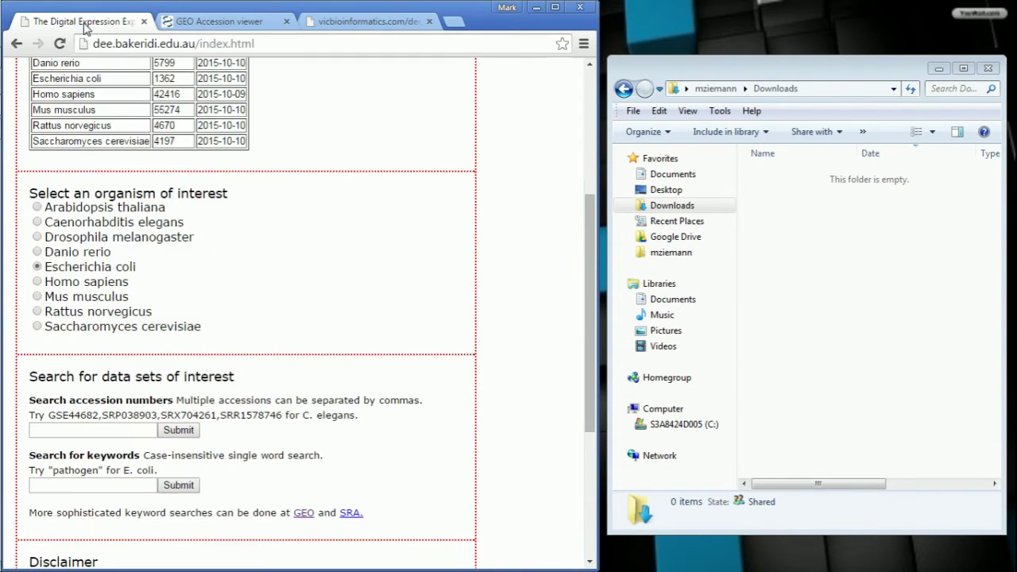
left_click(89, 426)
key("ctrl+v")
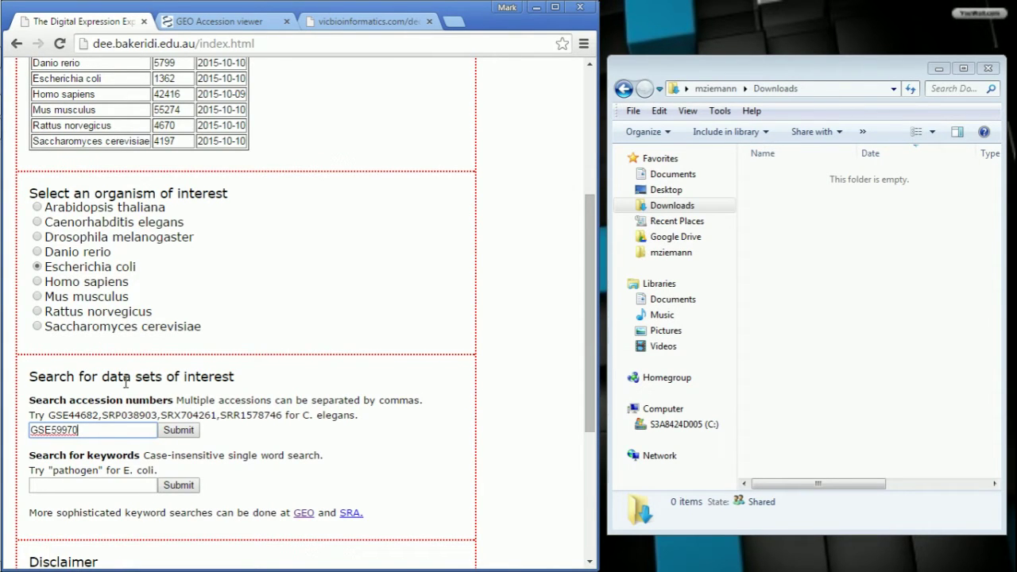
left_click(37, 297)
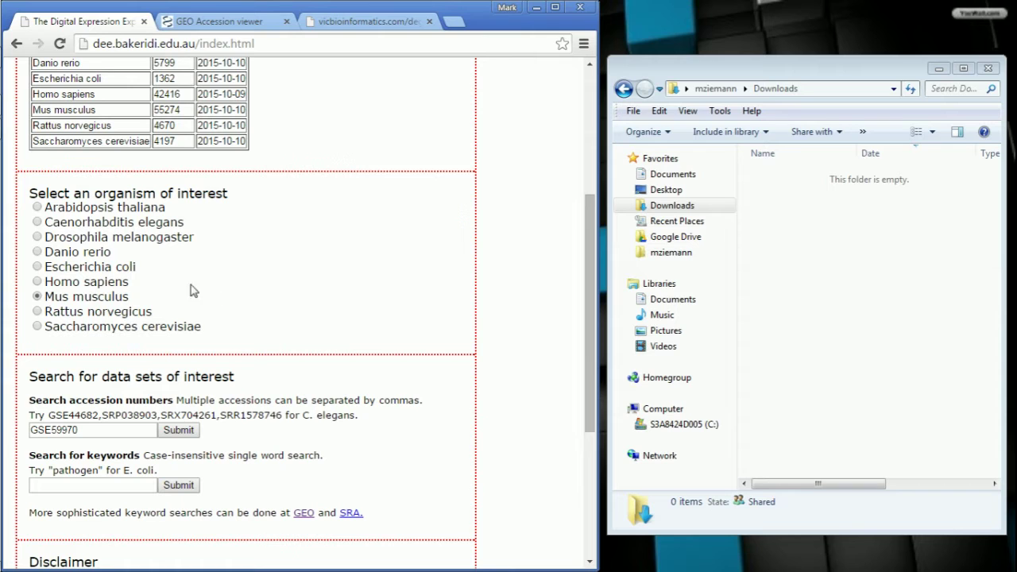
left_click(189, 431)
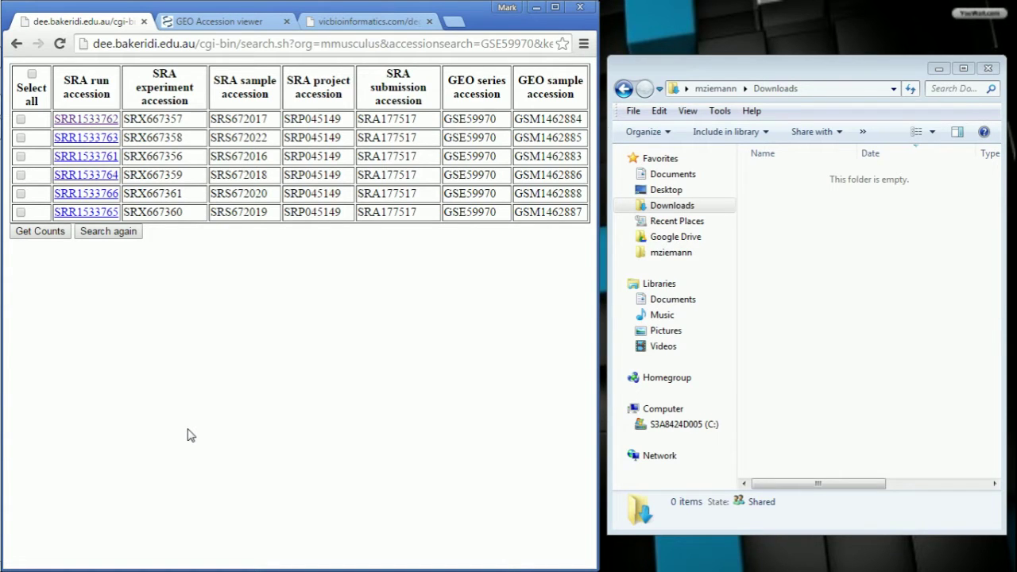
Inspect the SRA record for run SRR1533762 in a separate tab.
middle_click(111, 119)
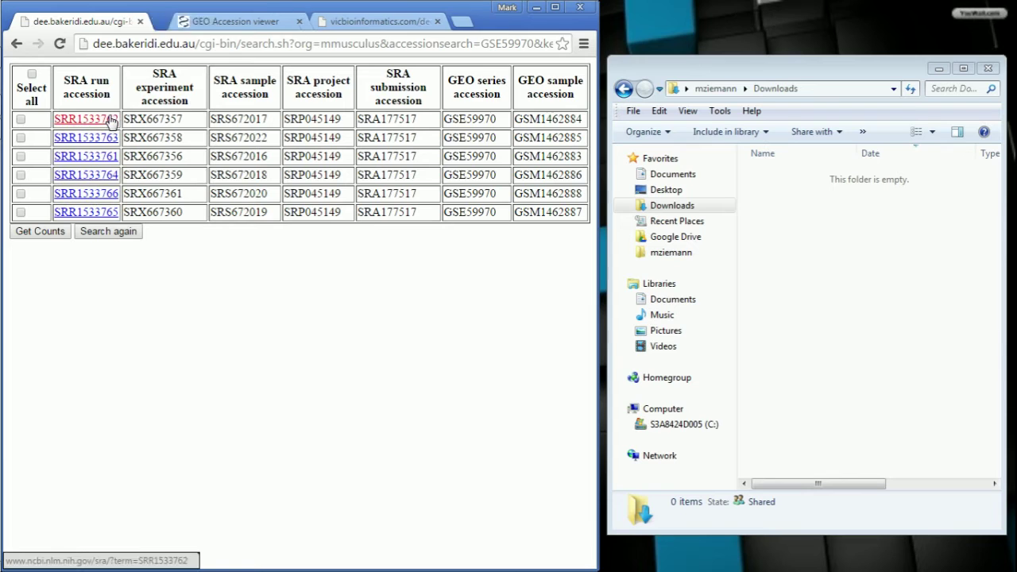
left_click(165, 24)
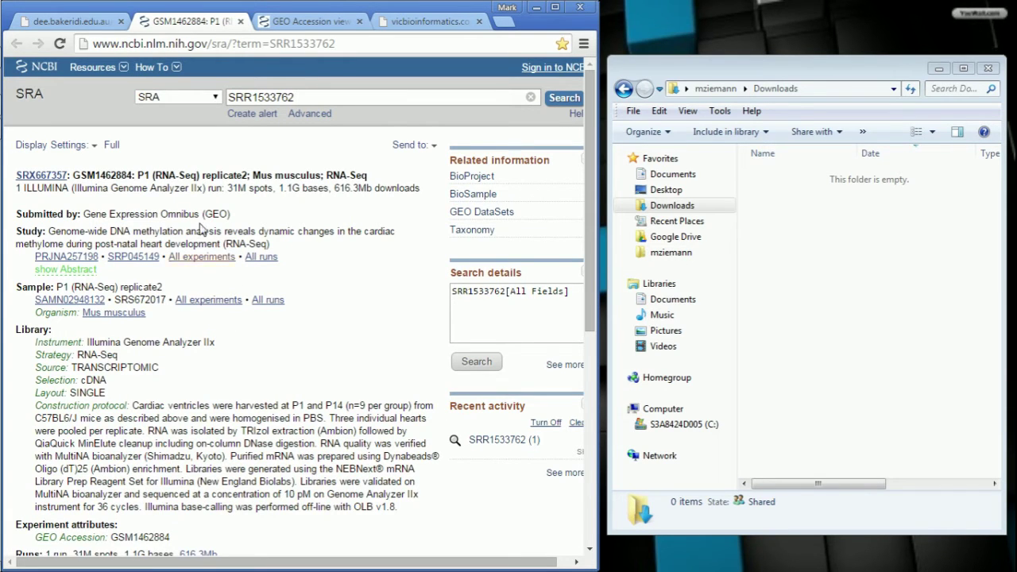
left_click(89, 22)
Select all six GSE59970 runs and download their counts as Data.zip.
left_click(21, 120)
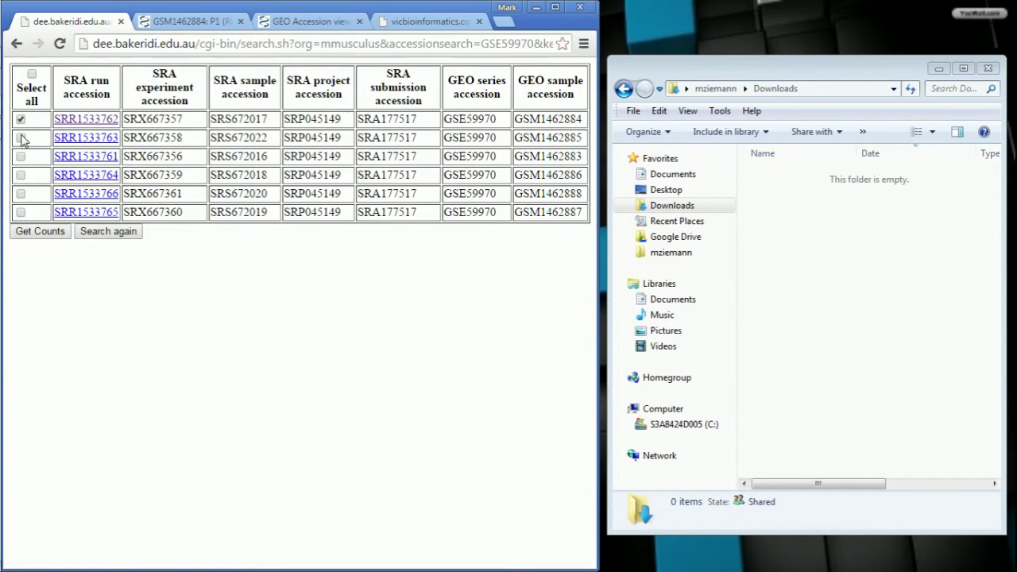
left_click(20, 137)
left_click(32, 74)
left_click(35, 231)
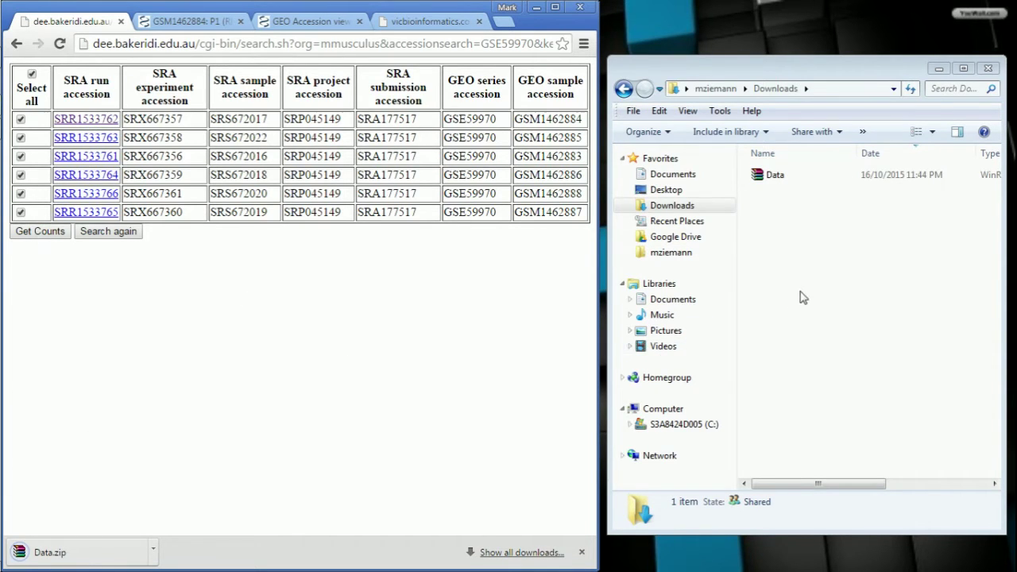
Extract Data.zip in Downloads into the logs and CountMatrix items.
left_click(769, 177)
right_click(768, 174)
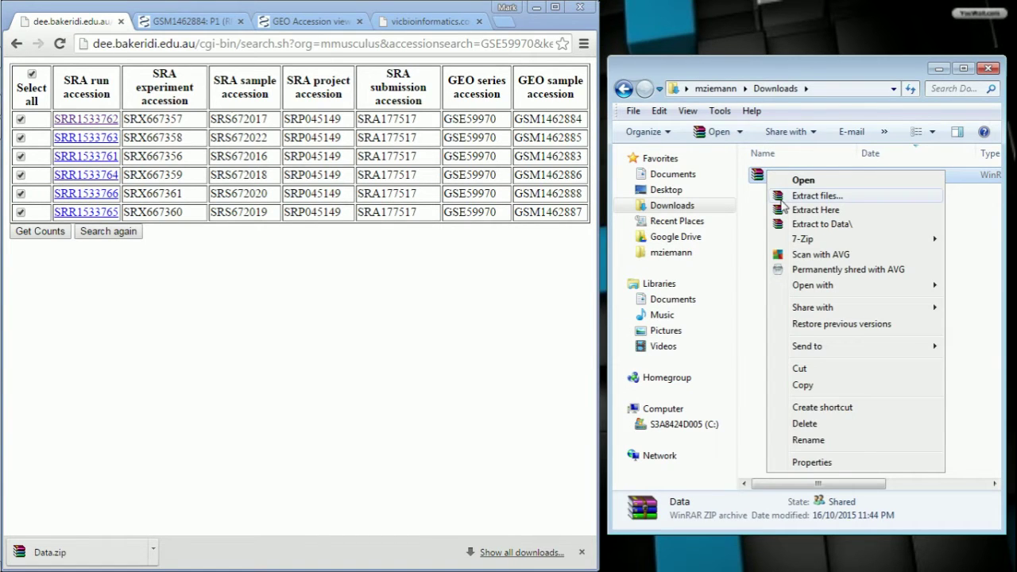
left_click(815, 210)
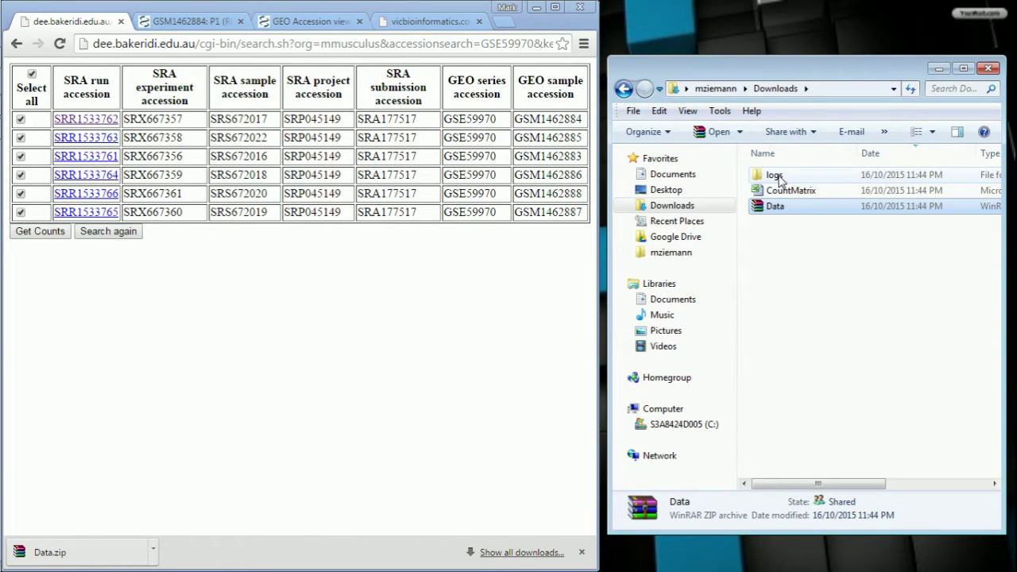
Open the logs folder and the SRR1533761 log file.
double_click(775, 176)
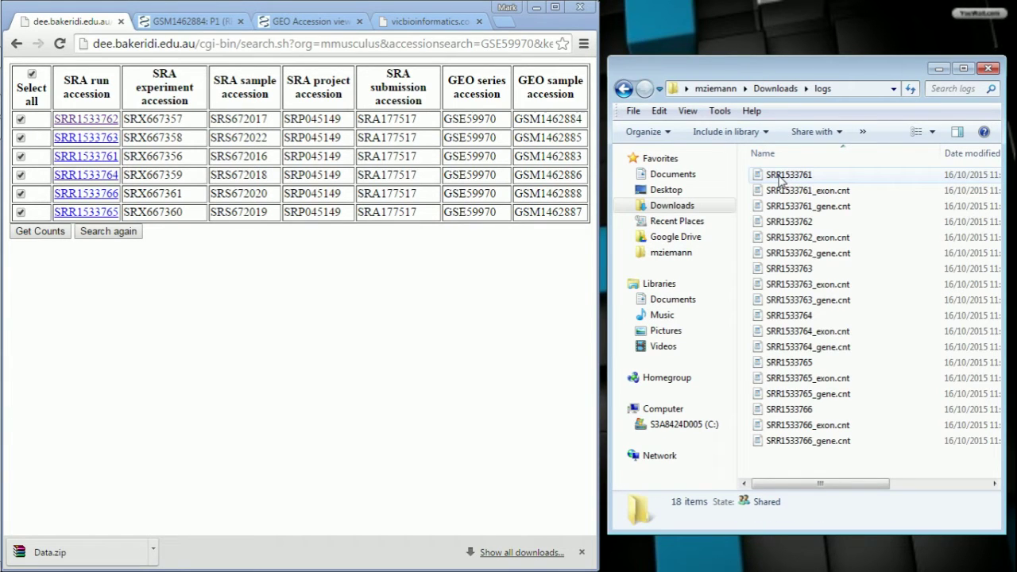
left_click(780, 177)
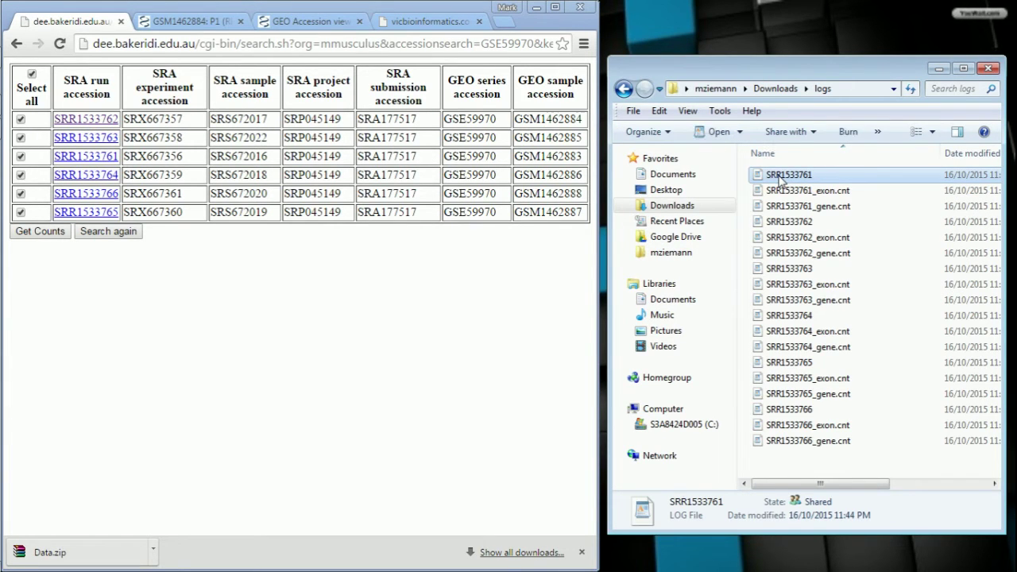
left_click(780, 181)
double_click(756, 176)
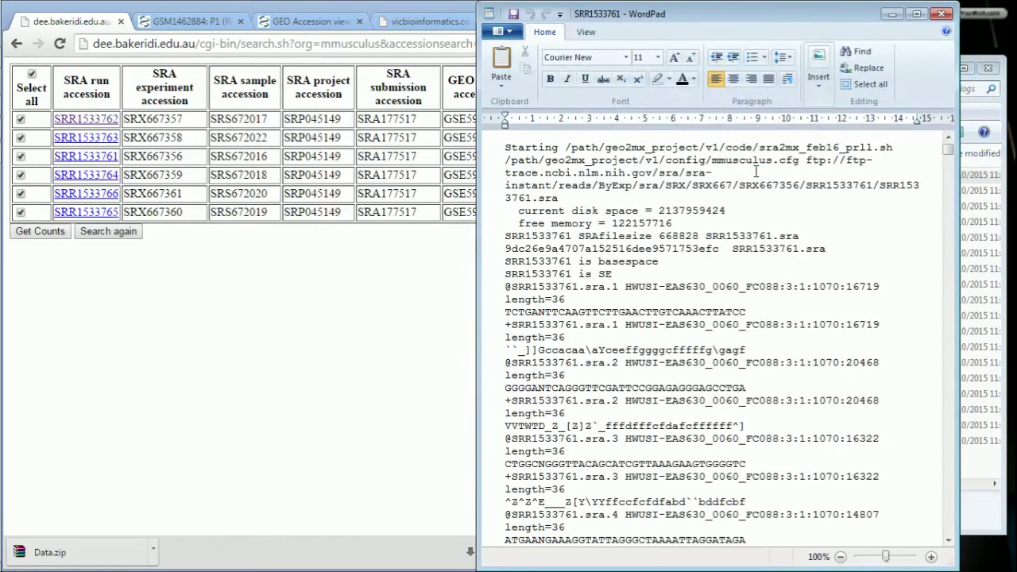
left_click_drag(805, 161, 804, 199)
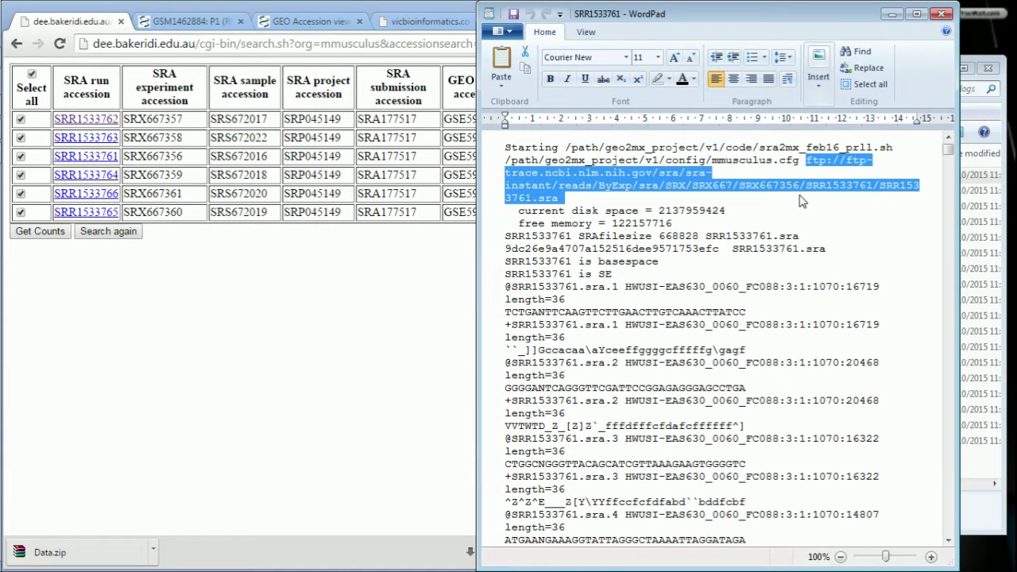
double_click(680, 236)
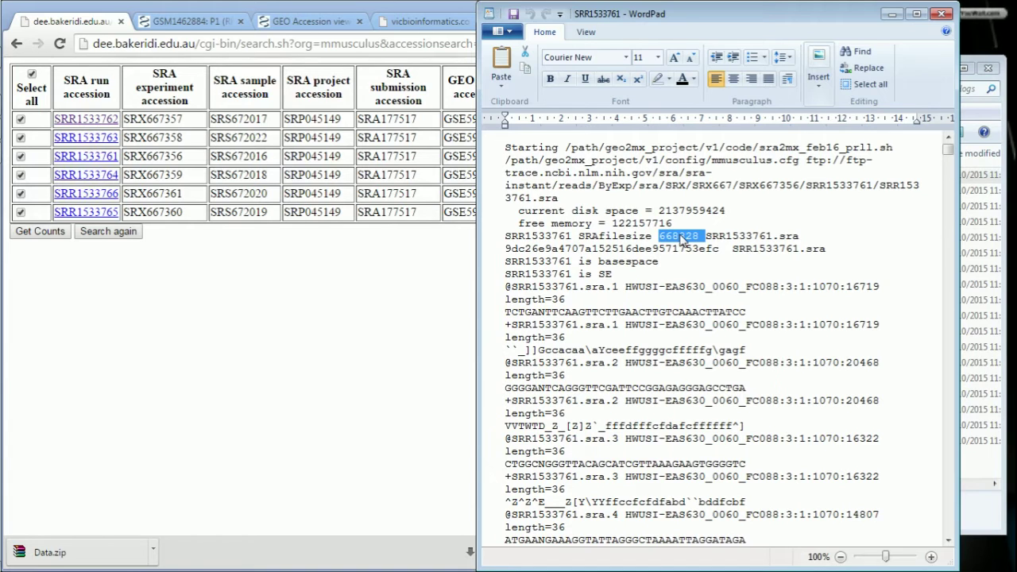
double_click(683, 248)
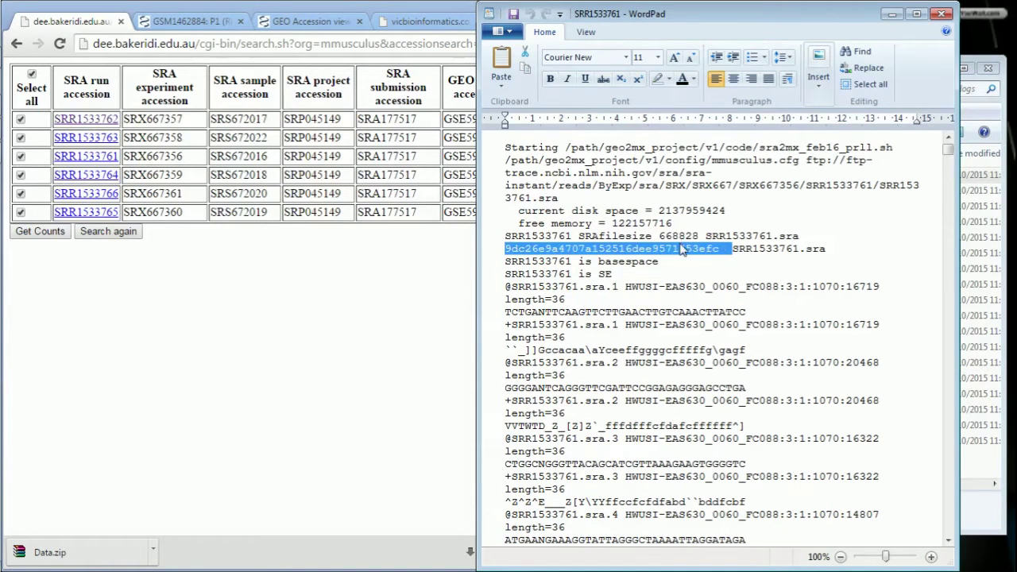
double_click(636, 261)
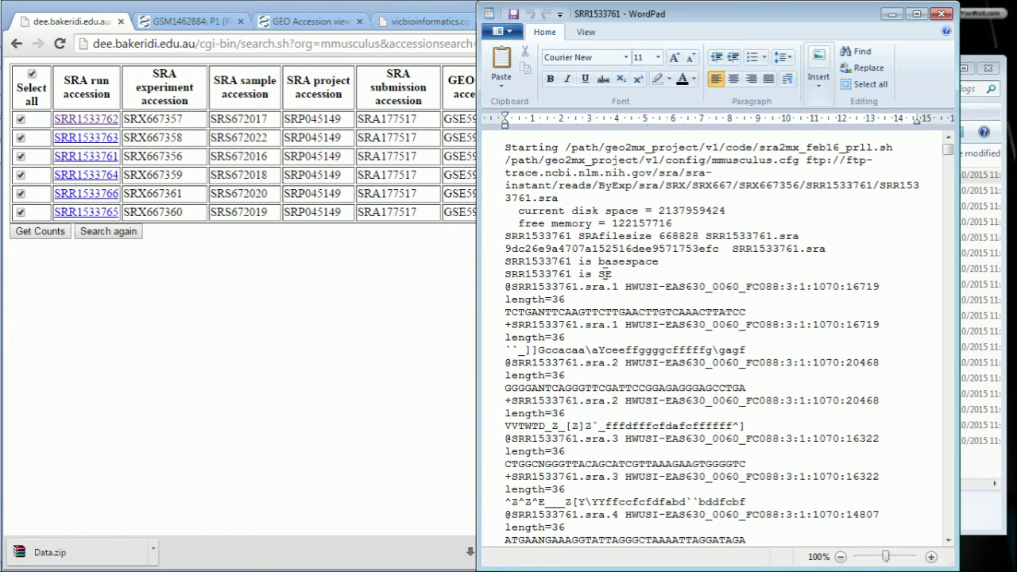
double_click(604, 273)
left_click_drag(506, 287, 491, 399)
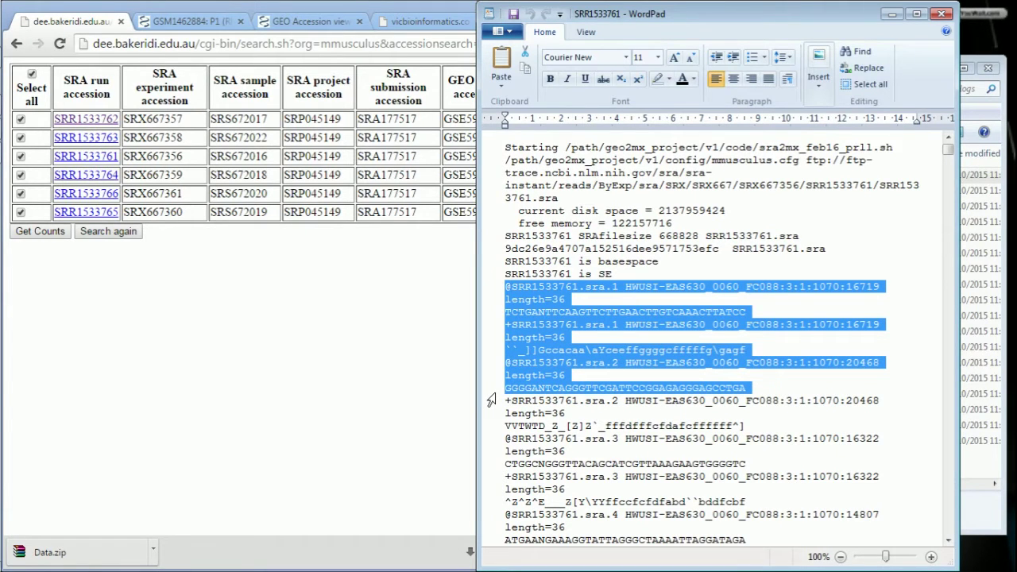
left_click(491, 396)
key("Page_Down")
key("Page_Down")
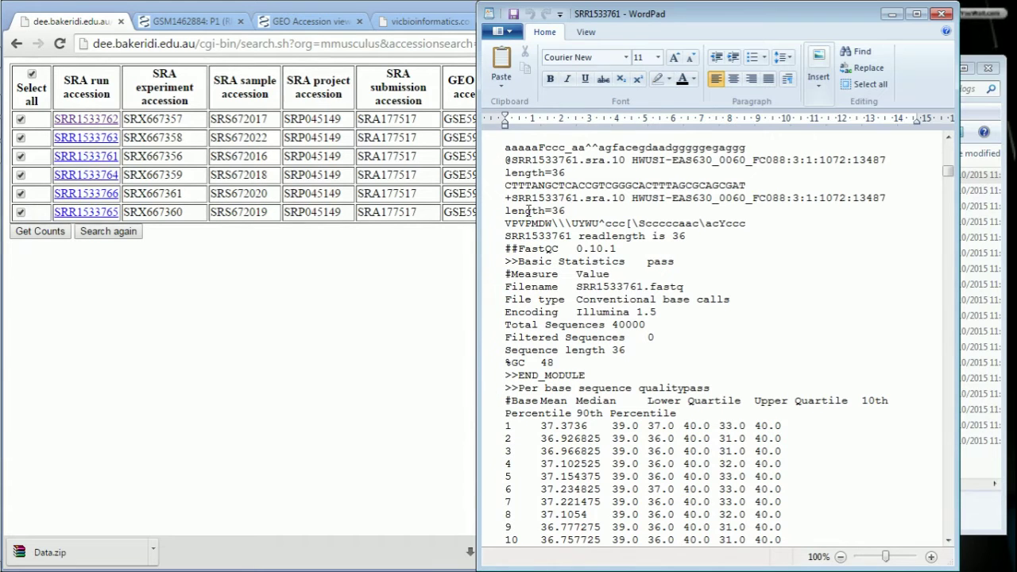
left_click(495, 251)
left_click_drag(494, 251, 567, 418)
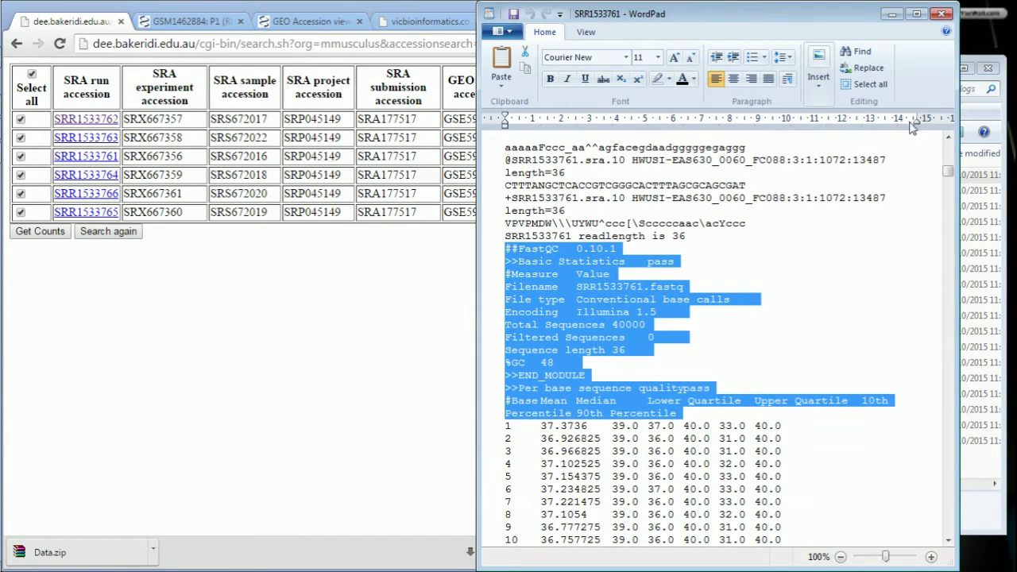
left_click(942, 16)
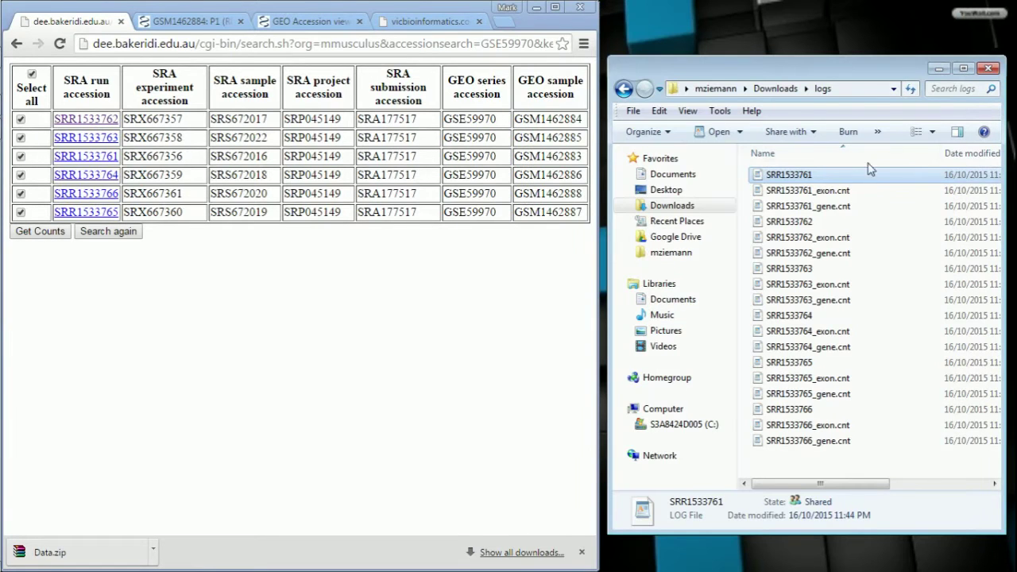
Review SRR1533761_gene.cnt: 5442459 assigned reads, MappingQuality and NoFeatures unassigned counts, then close it.
double_click(849, 206)
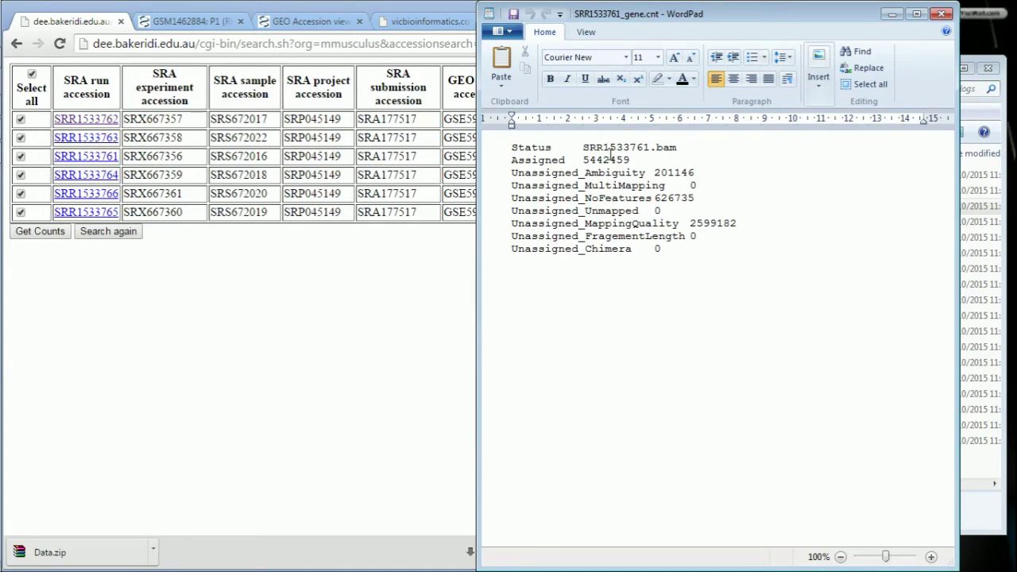
double_click(610, 161)
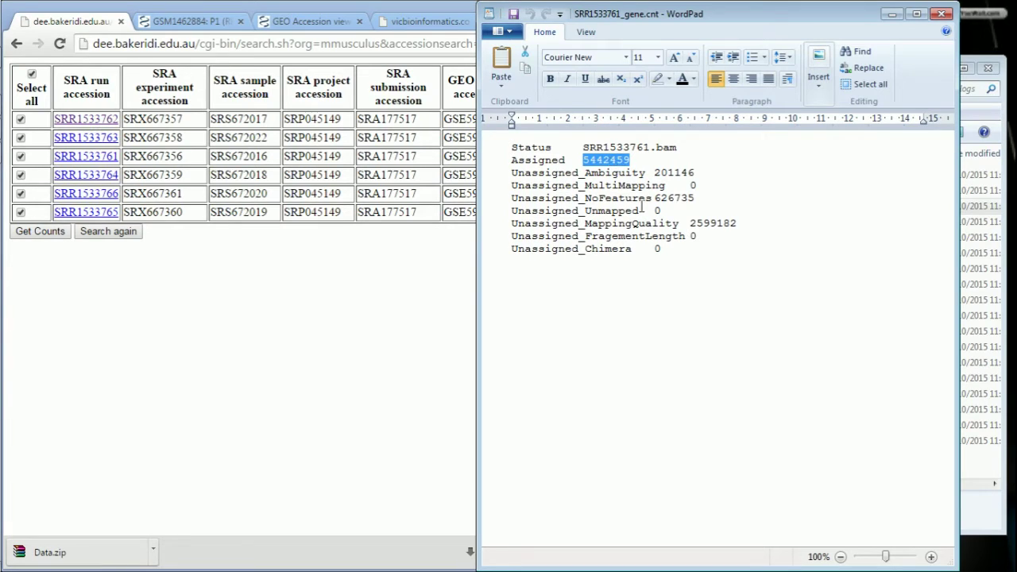
double_click(703, 226)
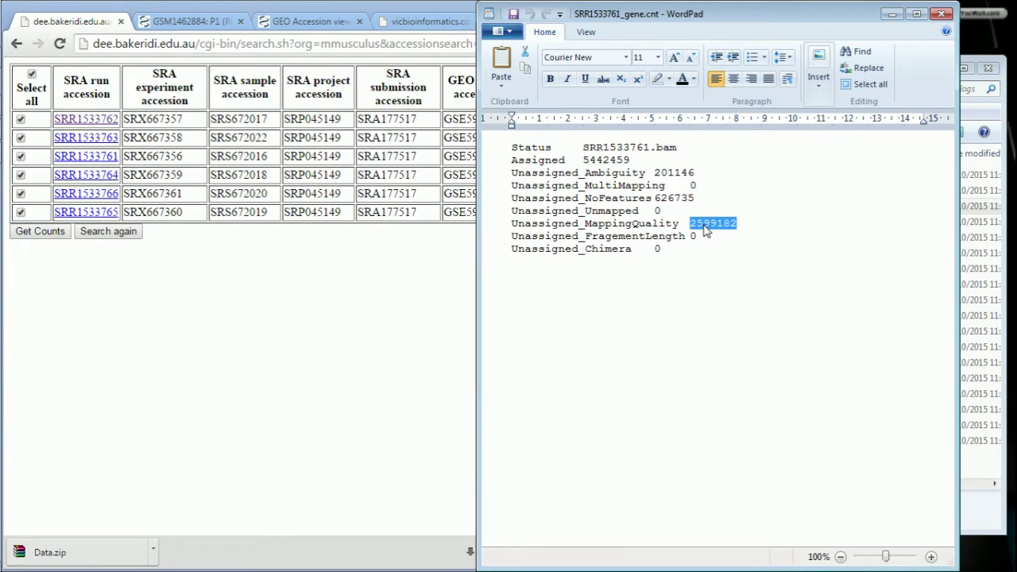
double_click(675, 199)
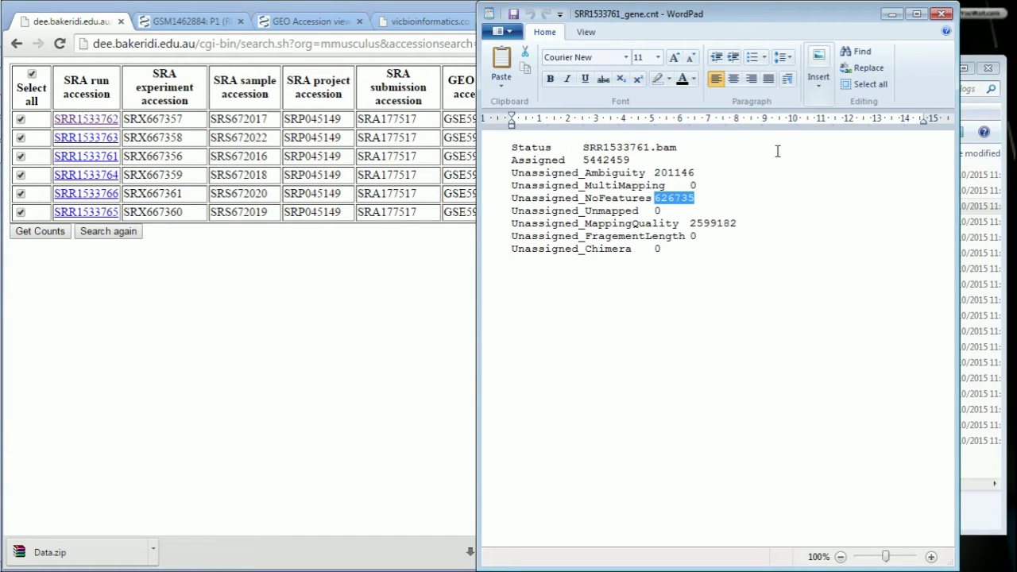
left_click(939, 16)
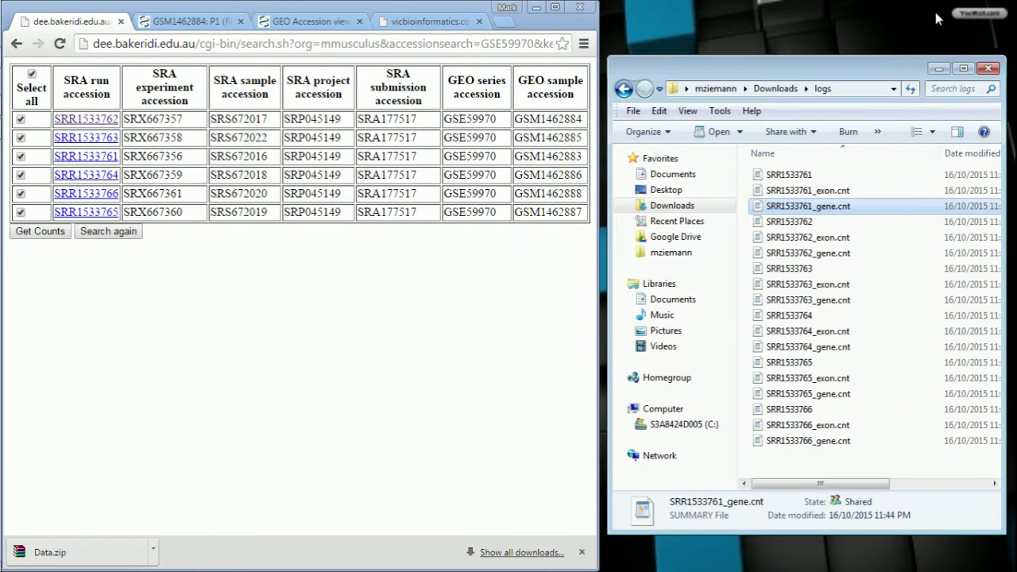
Locate CountMatrix in Downloads, then go to Degust's counts file Upload page.
left_click(769, 90)
left_click(769, 190)
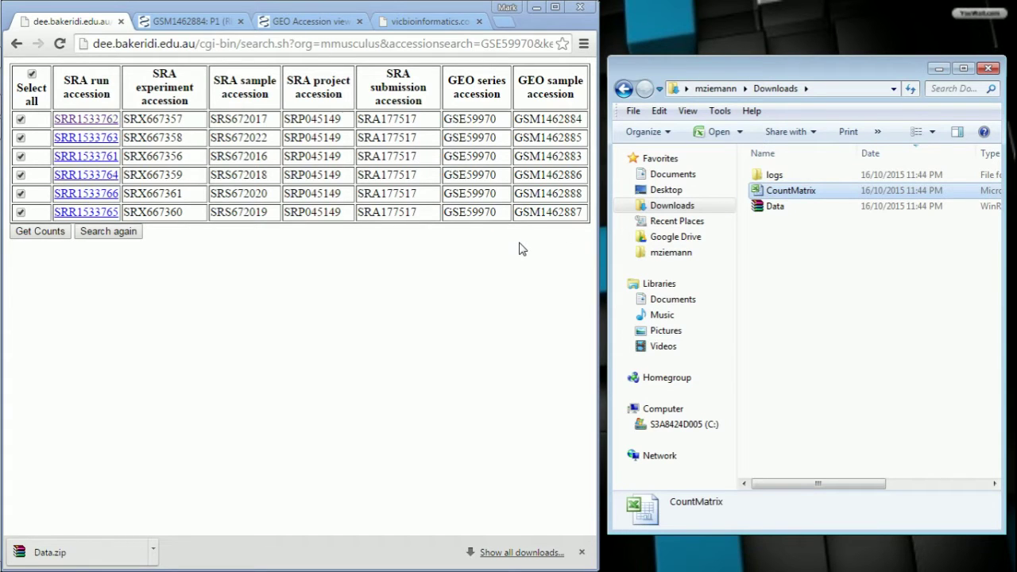
left_click(429, 23)
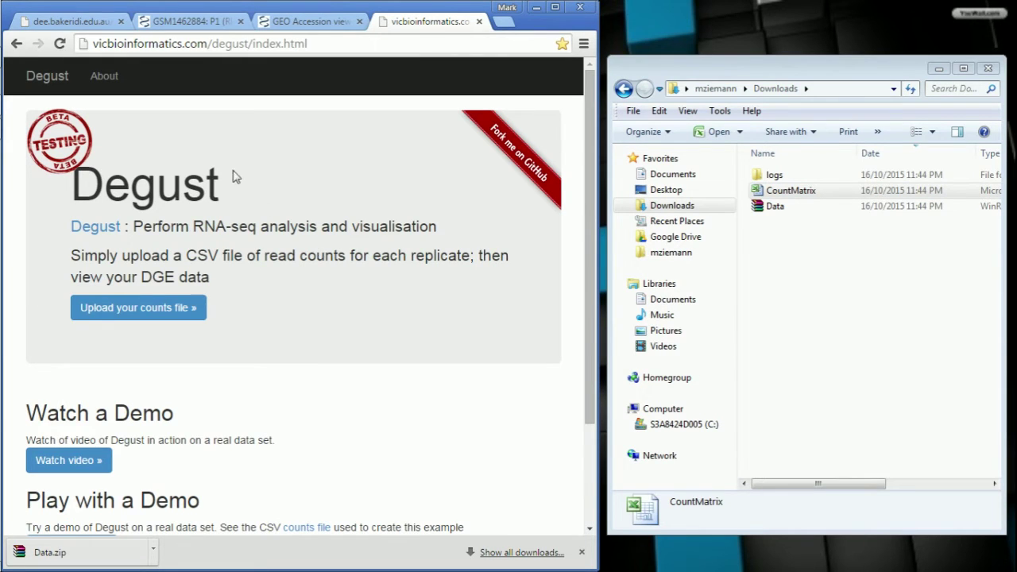
left_click(109, 45)
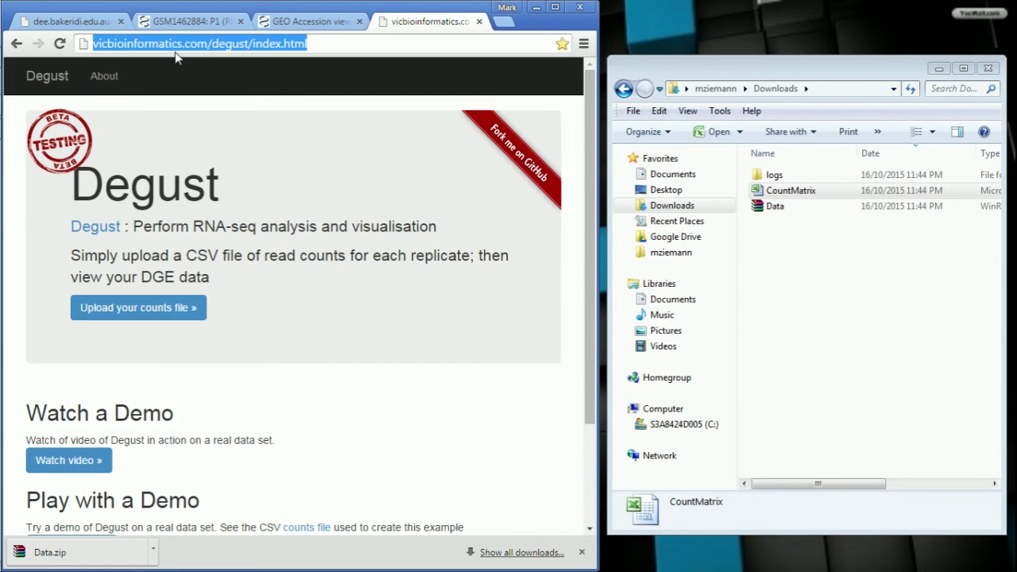
left_click(149, 312)
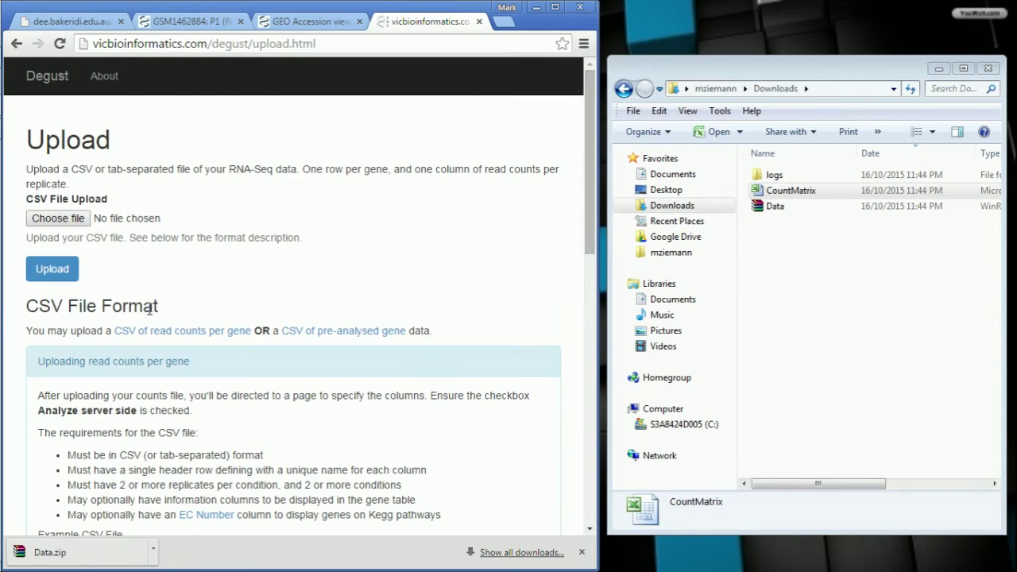
Upload CountMatrix.xls from Downloads to Degust and dismiss the download bar.
left_click(78, 221)
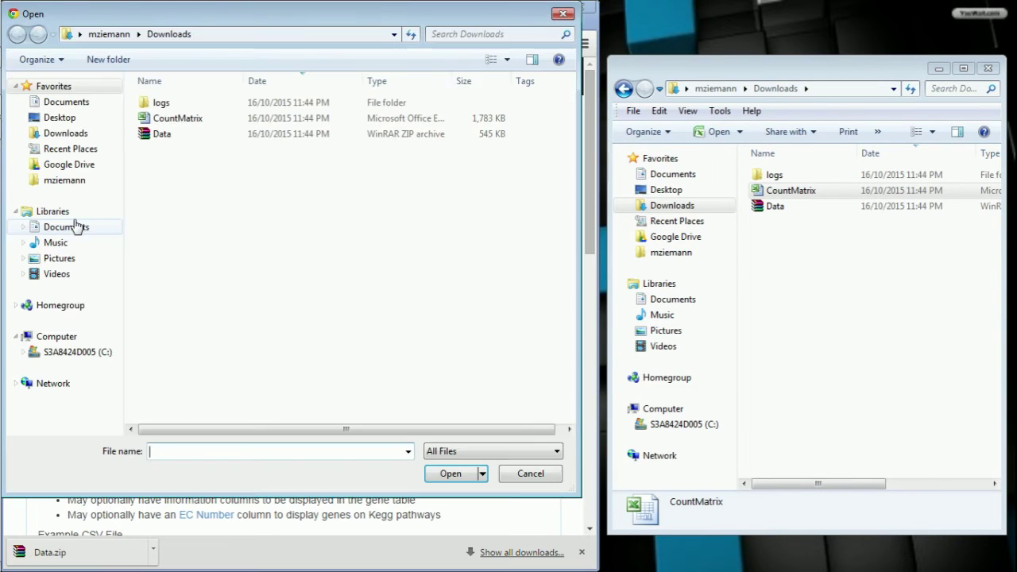
left_click(198, 121)
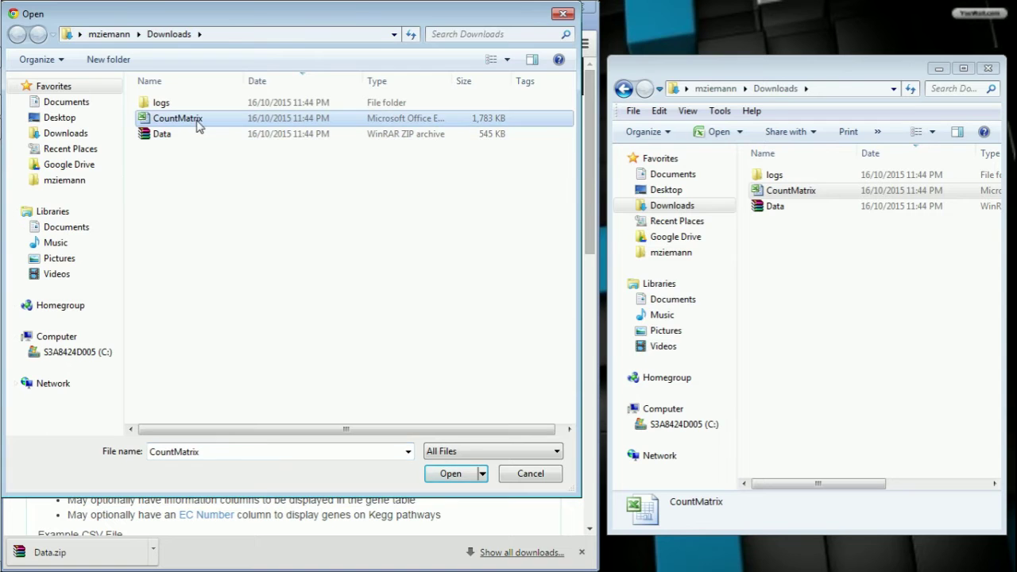
double_click(198, 127)
left_click(67, 270)
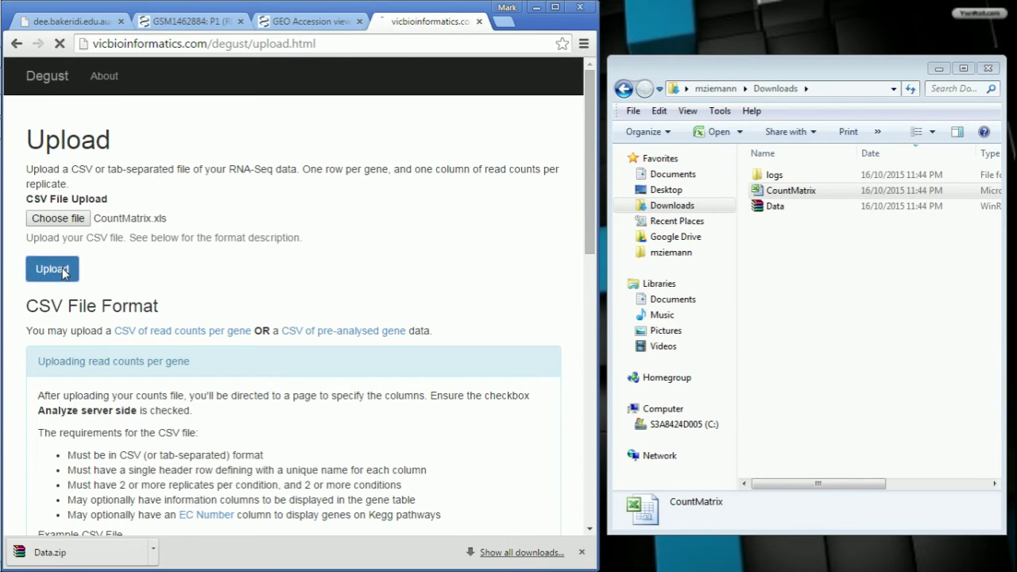
left_click(582, 552)
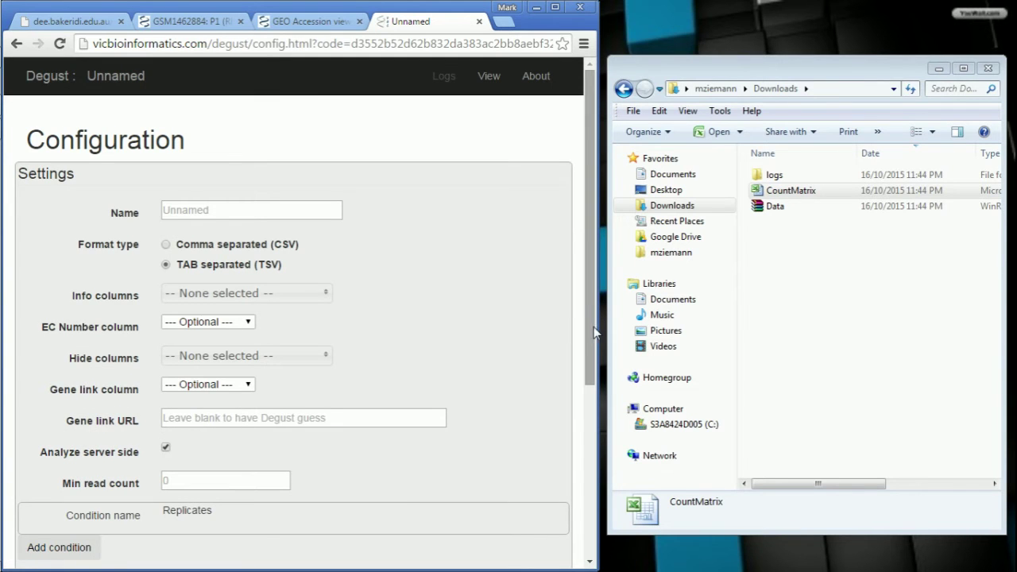
Widen the browser and name the experiment 'demo'.
left_click_drag(787, 379, 829, 384)
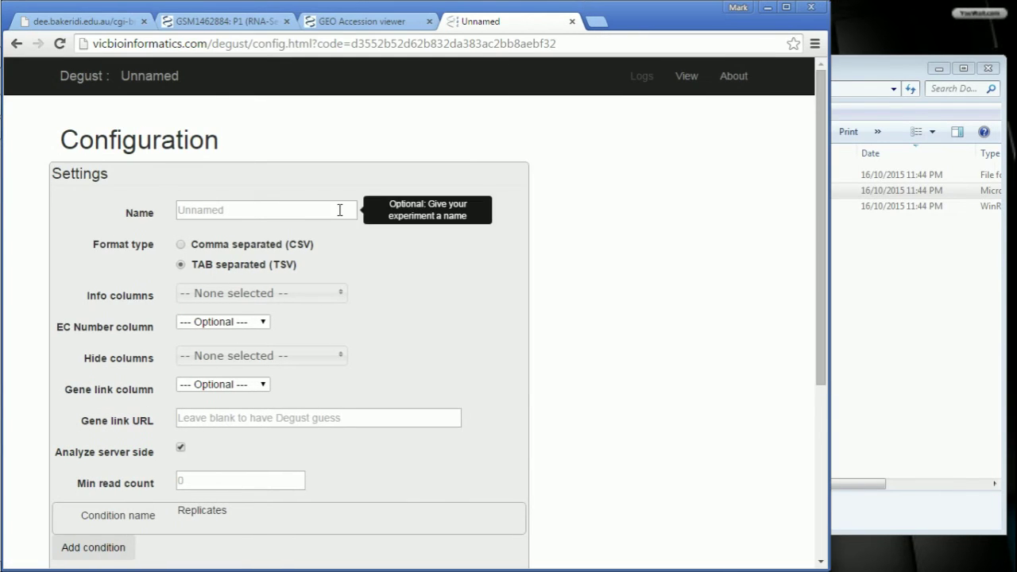
left_click(309, 212)
type("demo")
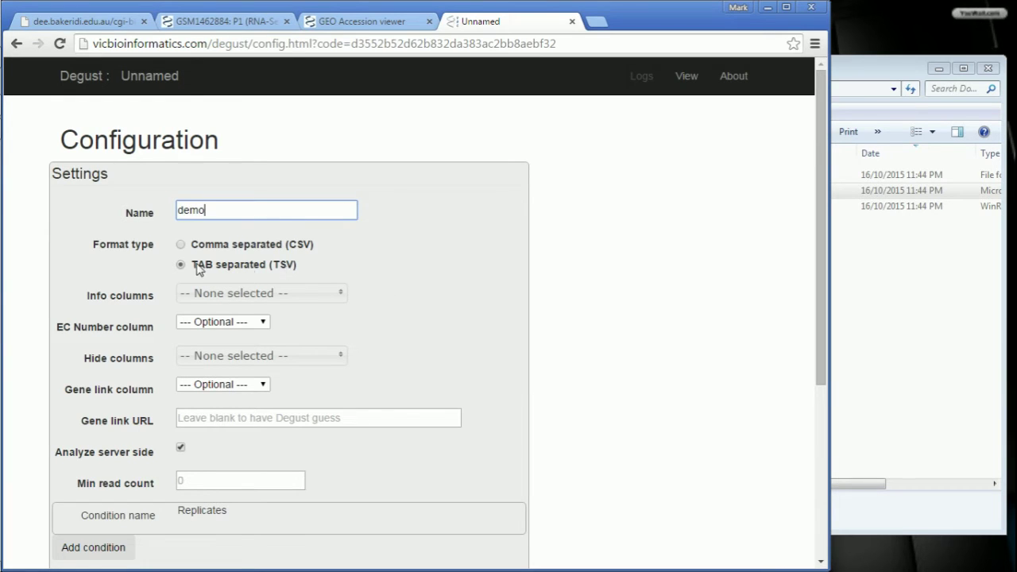
left_click(441, 276)
Set Geneid as the info column and add a new condition row.
scroll(441, 277, "down", 1)
scroll(441, 276, "down", 3)
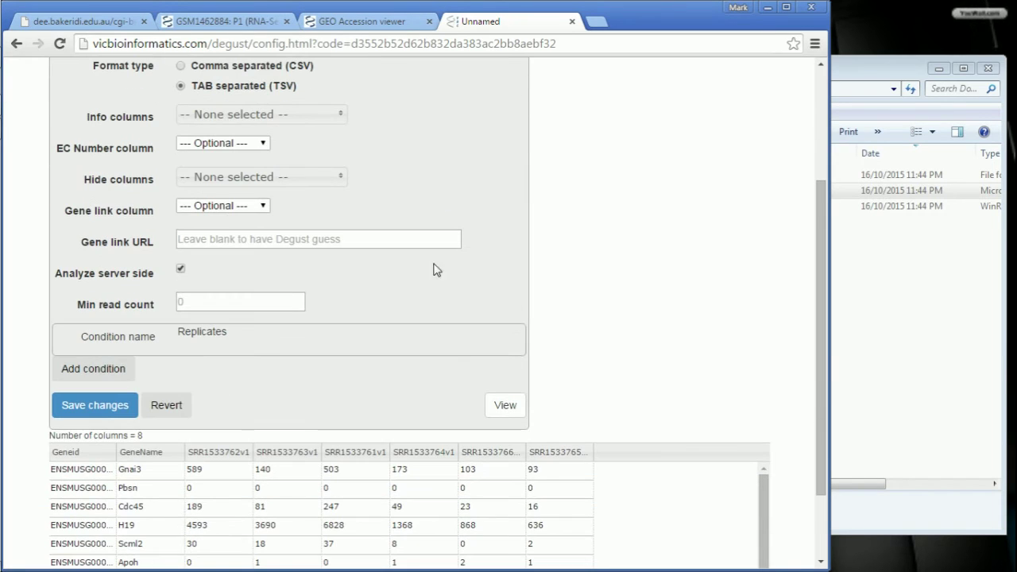
left_click(295, 118)
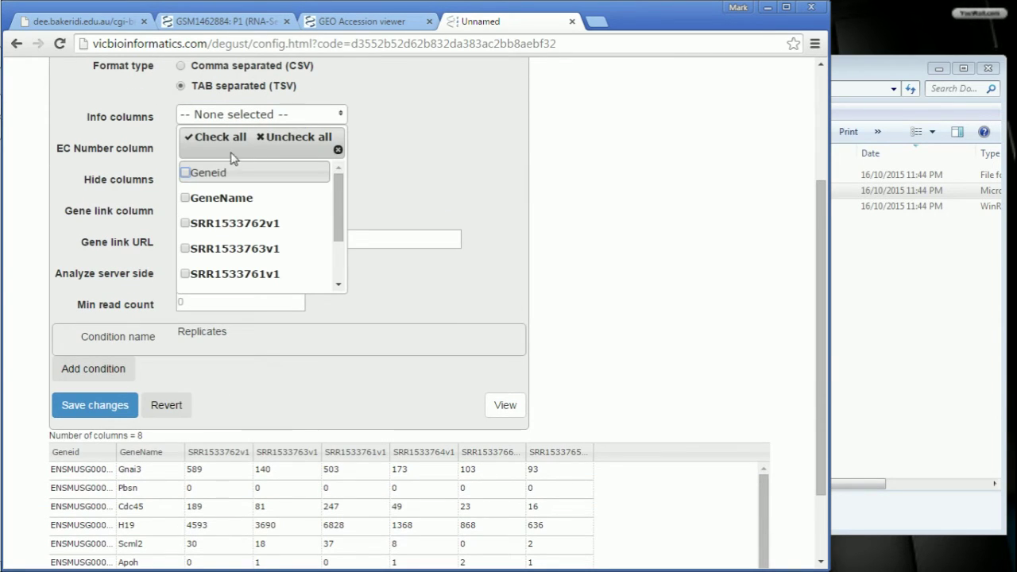
left_click(212, 175)
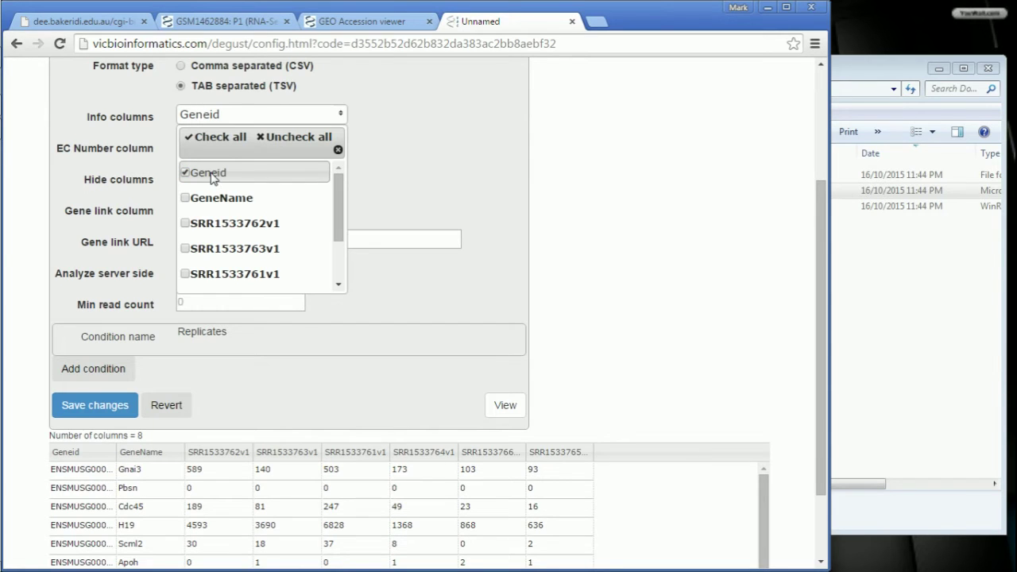
left_click(501, 191)
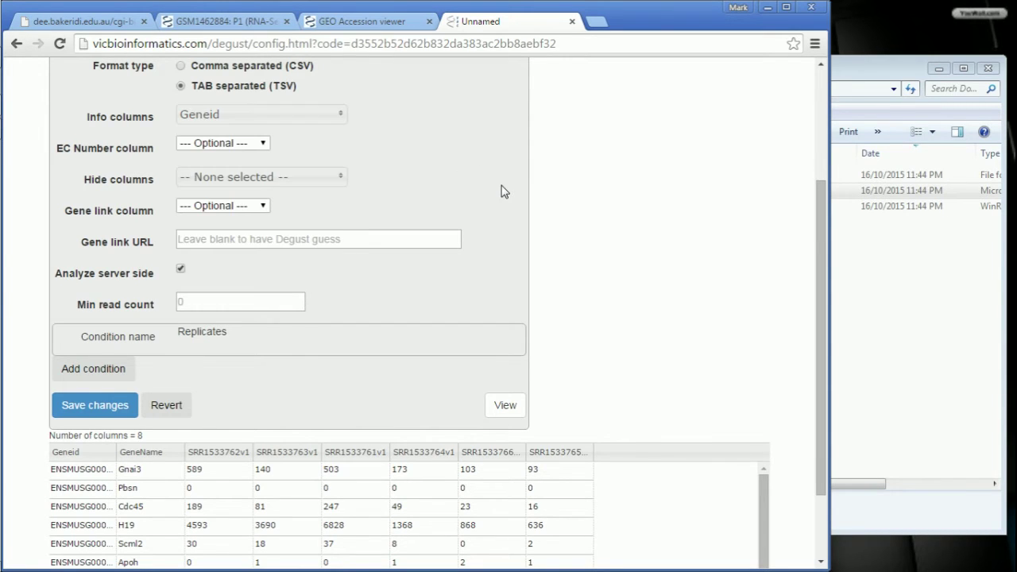
scroll(500, 192, "down", 1)
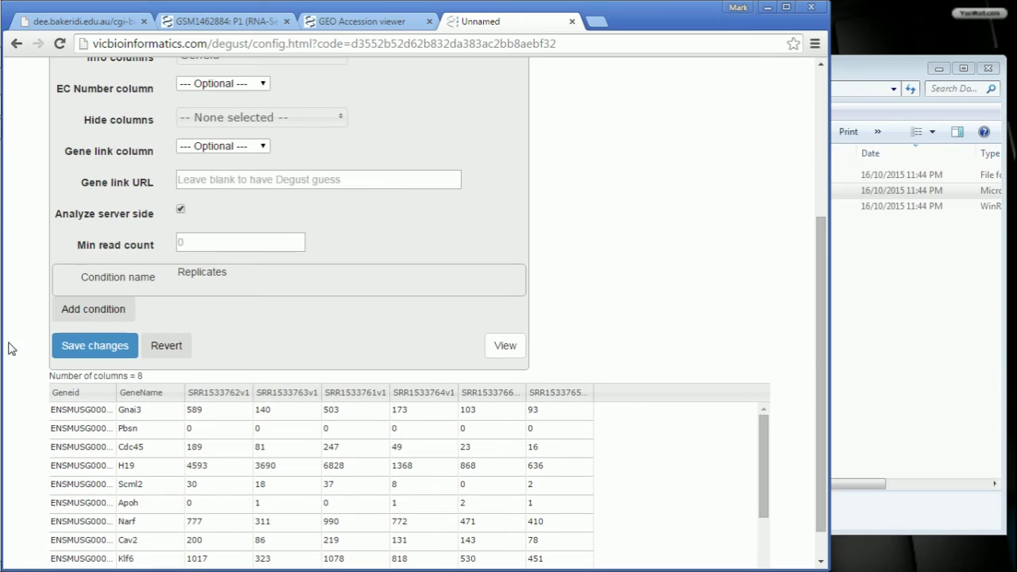
left_click(90, 309)
Add a second condition row and name the two conditions ctrl and trt.
left_click(90, 354)
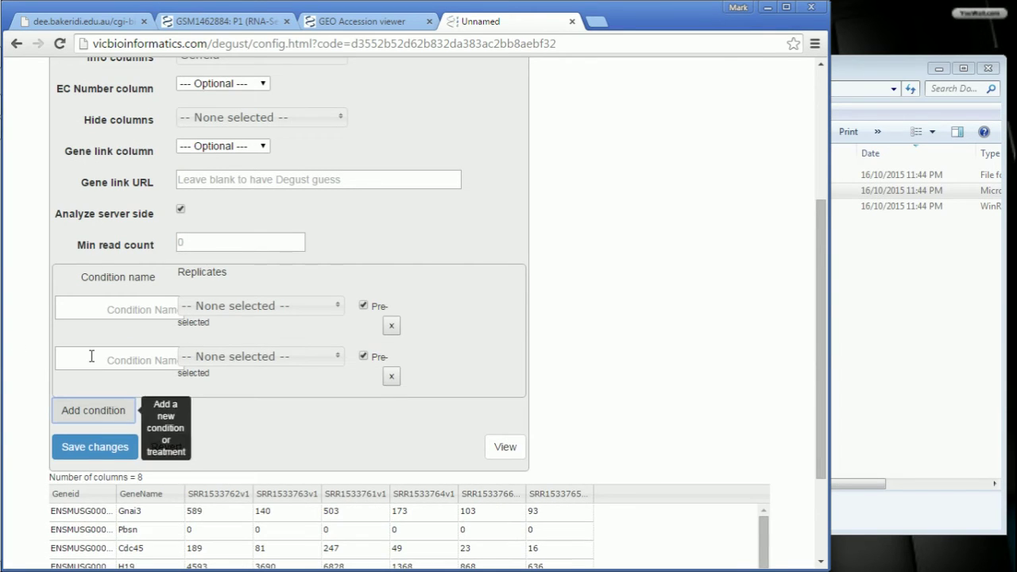
left_click(133, 311)
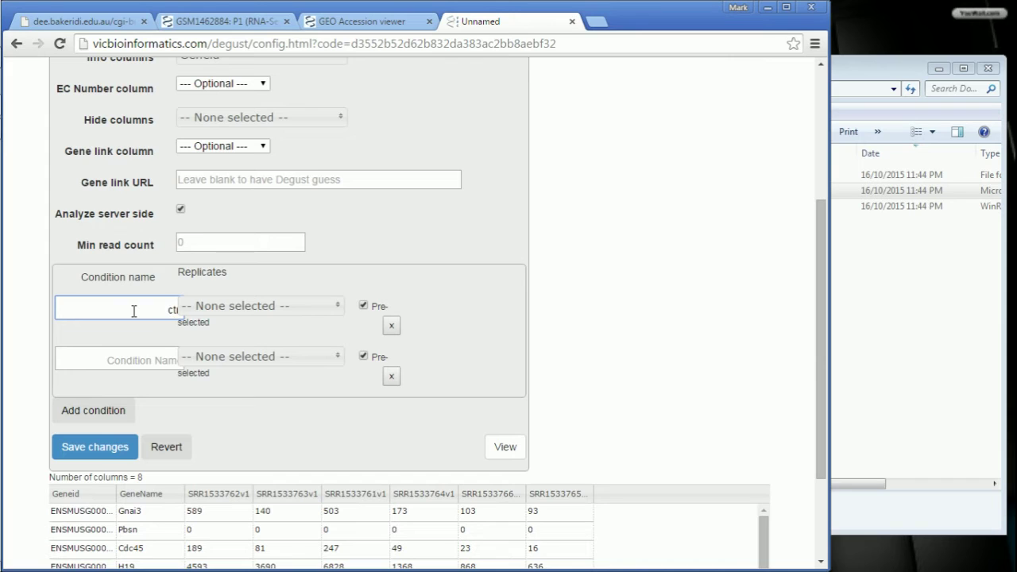
left_click(143, 359)
type("tr")
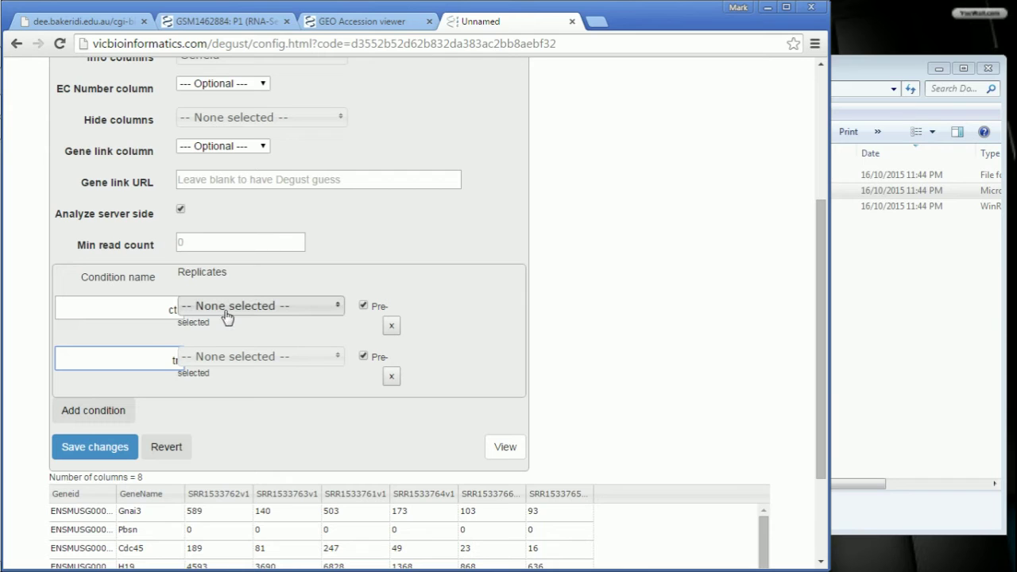
Assign replicates SRR1533762v1, SRR1533763v1 and SRR1533761v1 to the first condition.
left_click(226, 315)
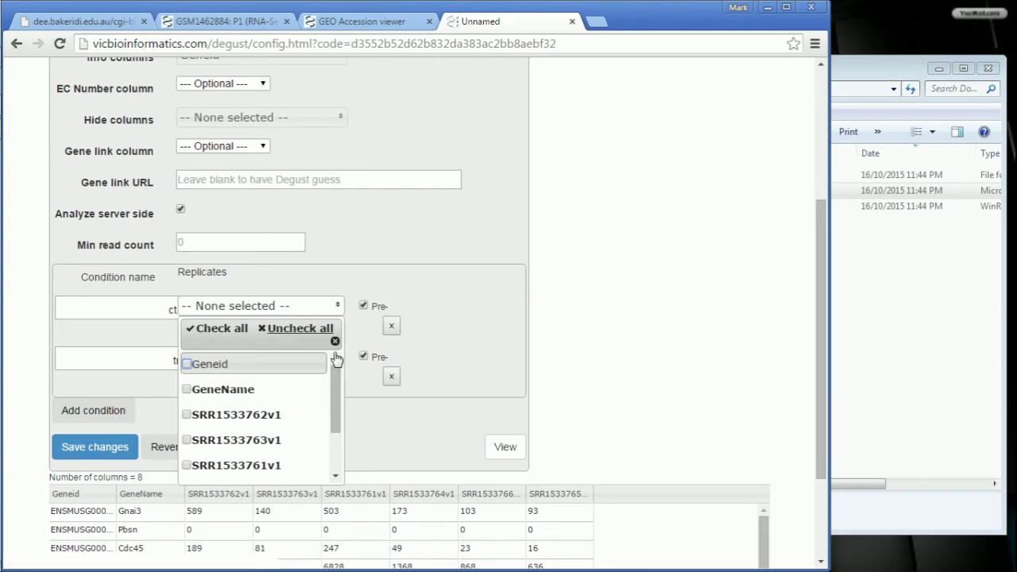
scroll(338, 394, "down", 1)
scroll(338, 395, "down", 1)
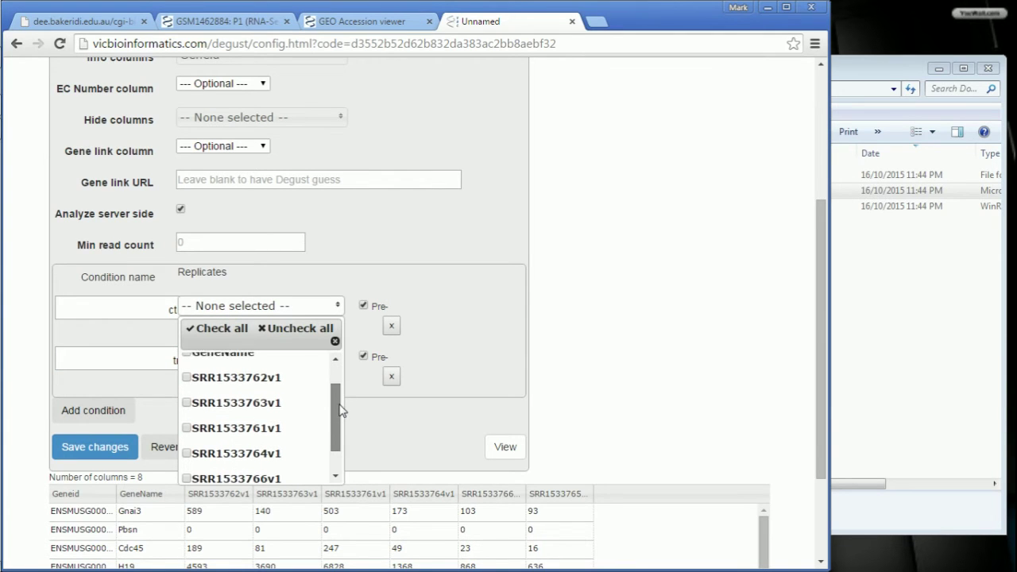
left_click(275, 379)
left_click(271, 403)
left_click(267, 427)
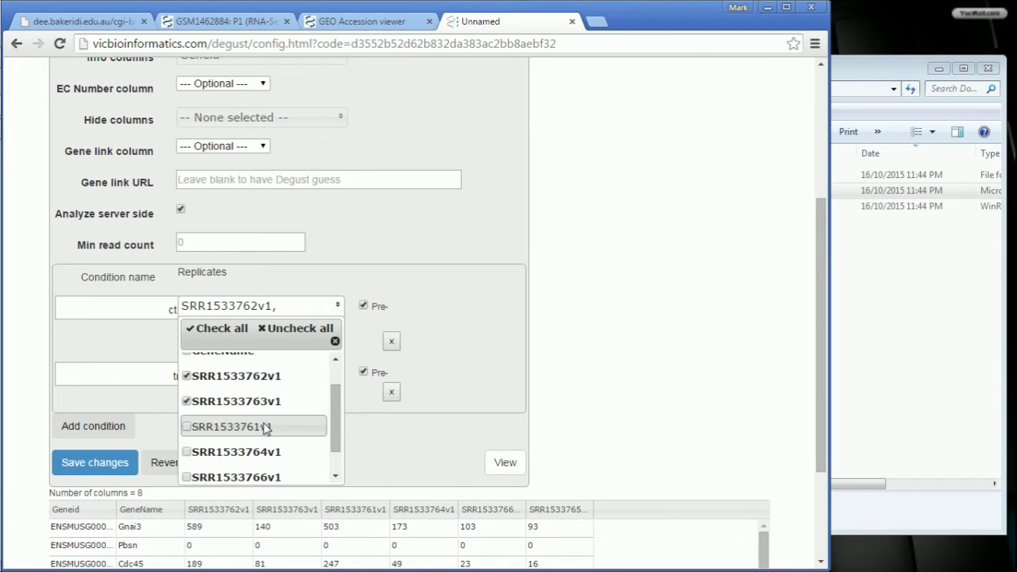
left_click(463, 409)
Assign replicates SRR1533764v1, SRR1533766v1 and SRR1533765v1 to the trt condition.
scroll(463, 408, "down", 2)
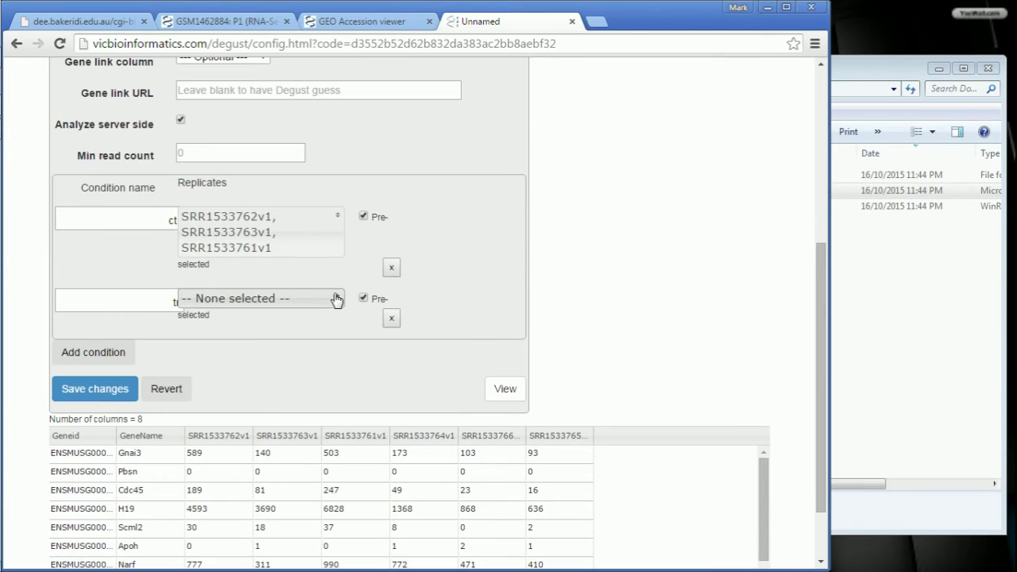
left_click(335, 299)
scroll(334, 445, "down", 3)
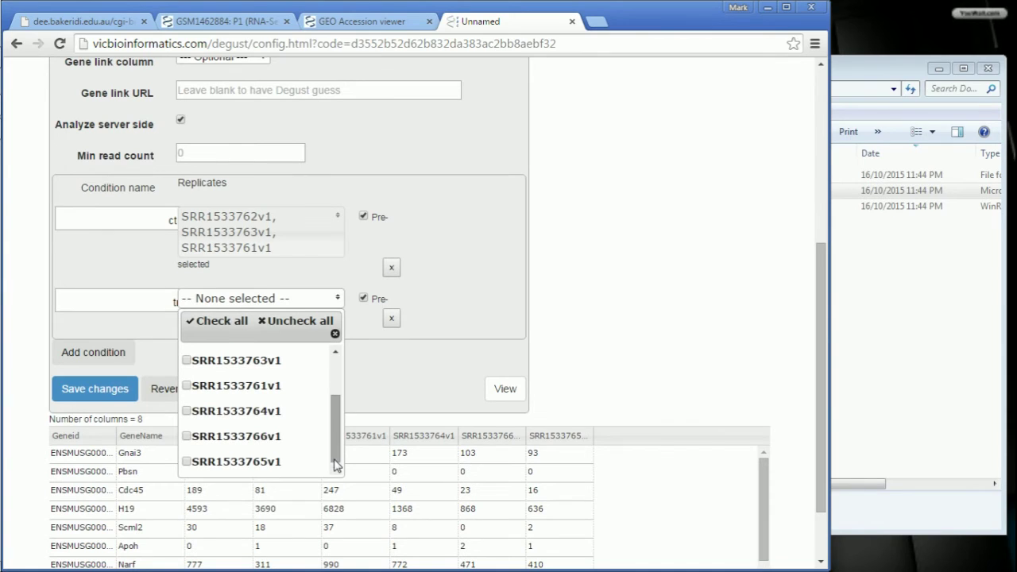
left_click(278, 412)
left_click(274, 436)
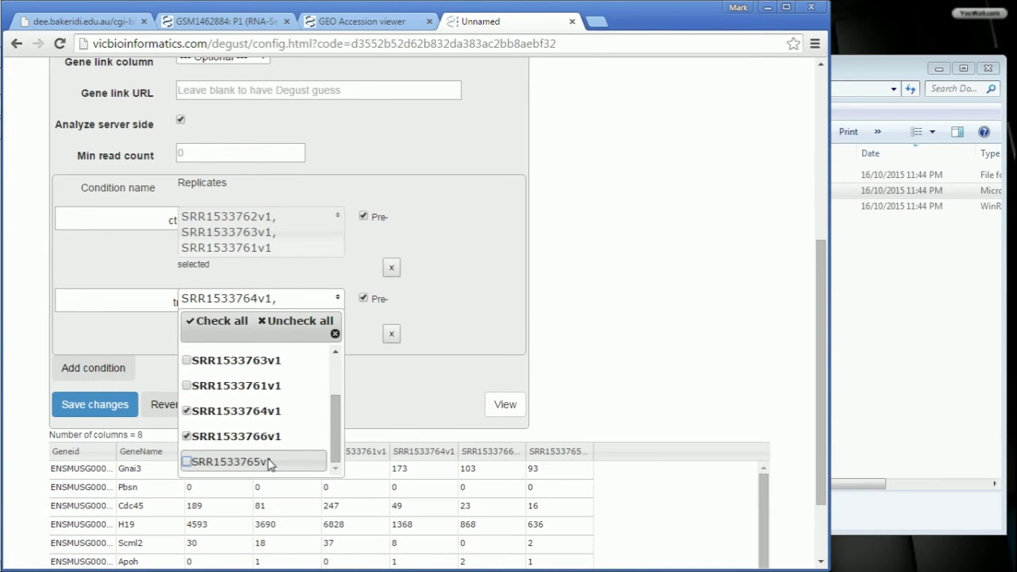
left_click(269, 464)
left_click(378, 443)
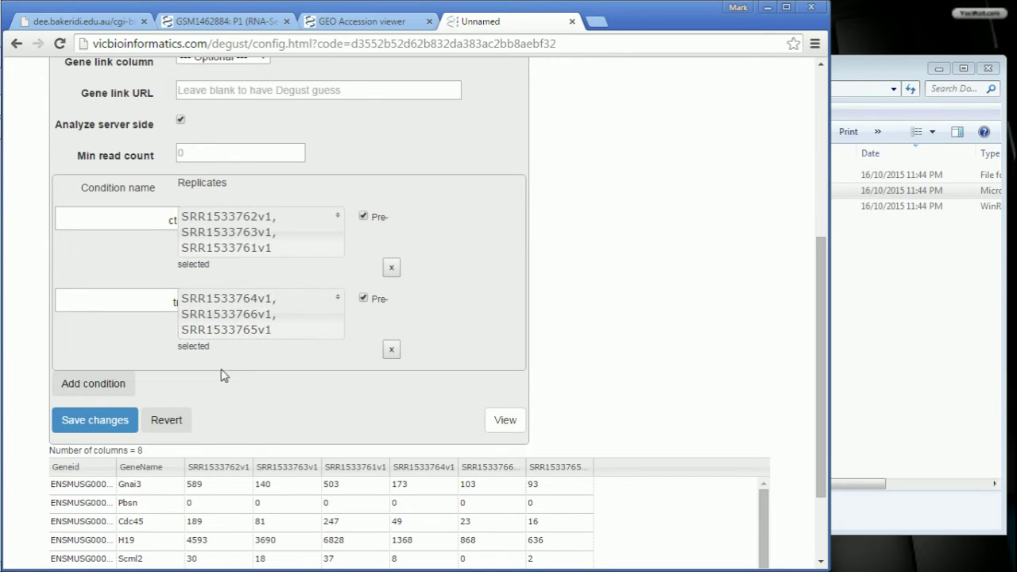
Save the condition settings and open the Voom/Limma analysis of trt versus ctrl.
left_click(116, 421)
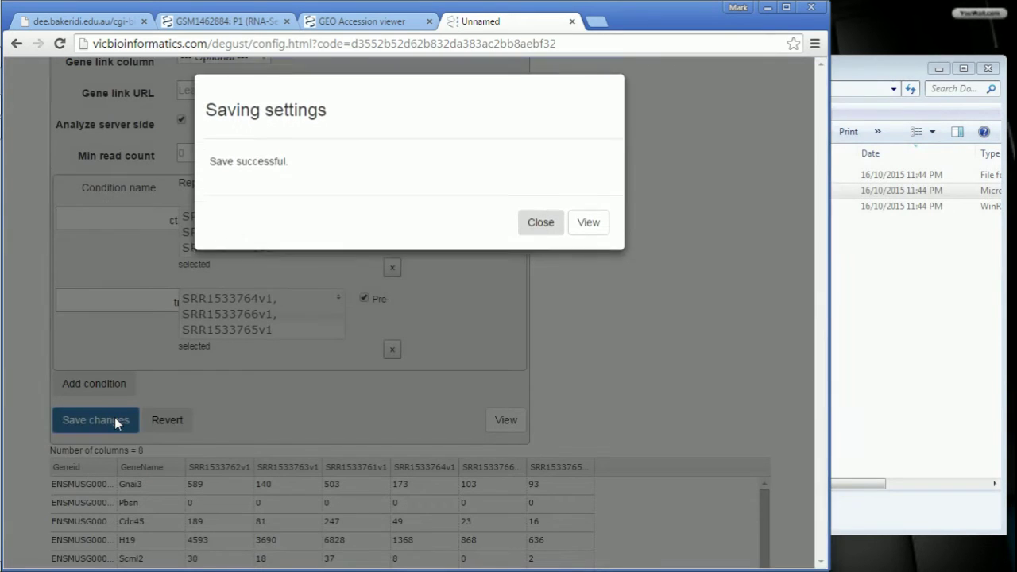
left_click(588, 230)
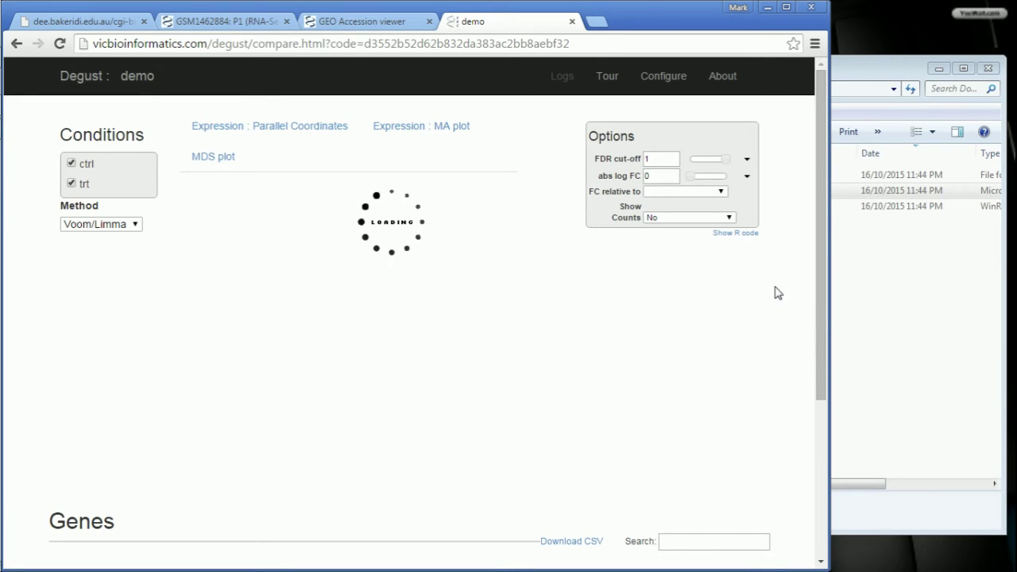
left_click_drag(830, 307, 893, 327)
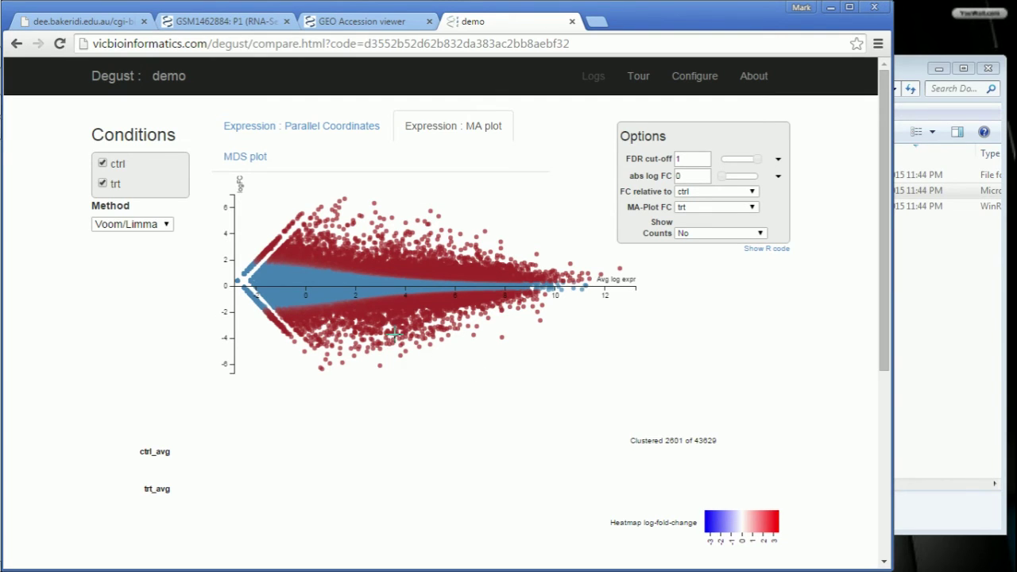
View the MA plot and check FDR cut-off 1 and abs log FC 0.
mouse_move(396, 337)
mouse_move(292, 274)
mouse_move(656, 165)
left_click(689, 156)
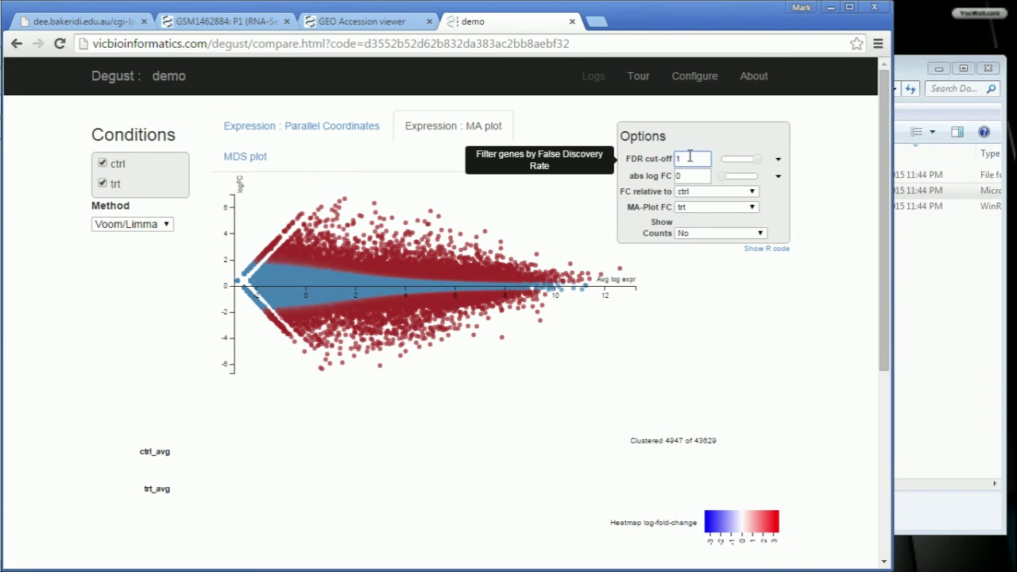
left_click(688, 175)
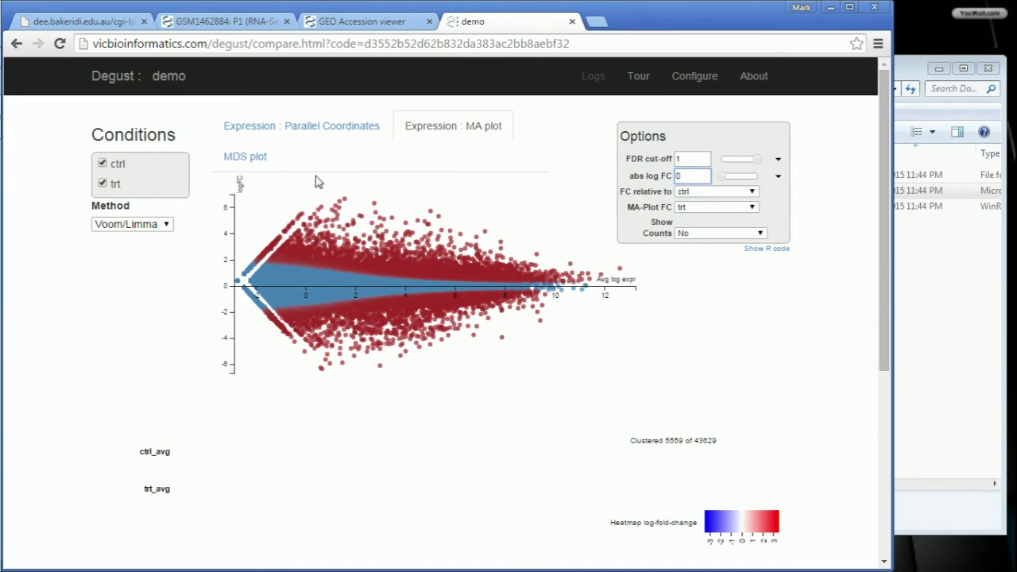
Show the MDS plot, with ctrl and trt samples separated on dimension 1, and scroll to the Genes table.
left_click(262, 161)
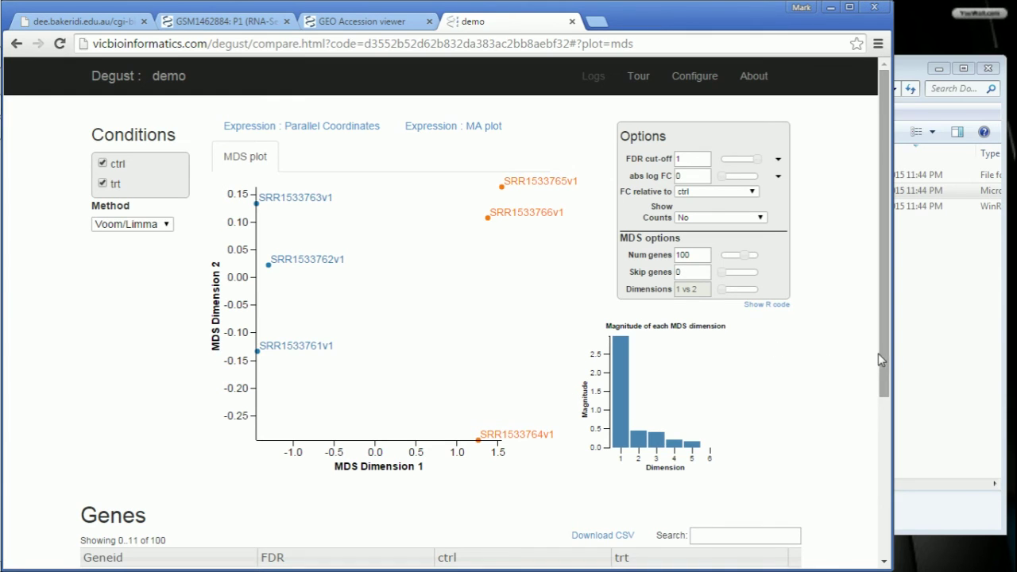
left_click_drag(883, 352, 885, 513)
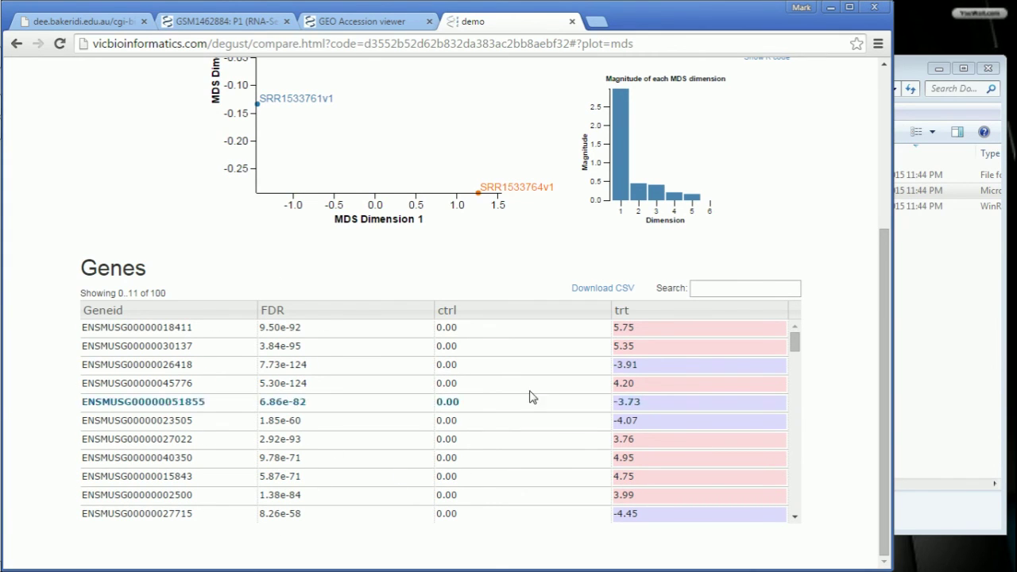
Export Degust's gene table as a CSV file named download.
left_click(594, 289)
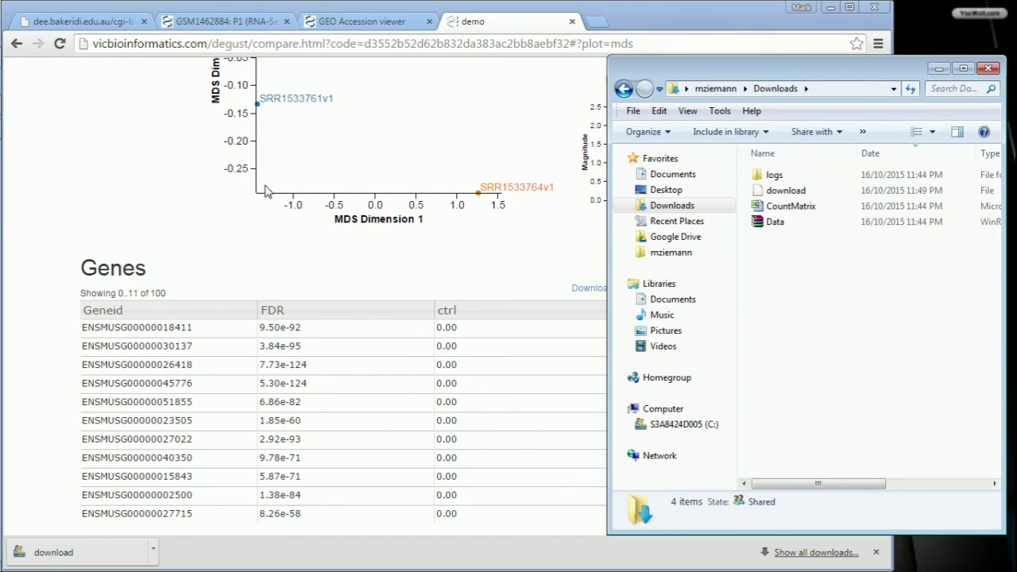
Return to the DEE search form and clear the GSE59970 accession entry.
left_click(106, 24)
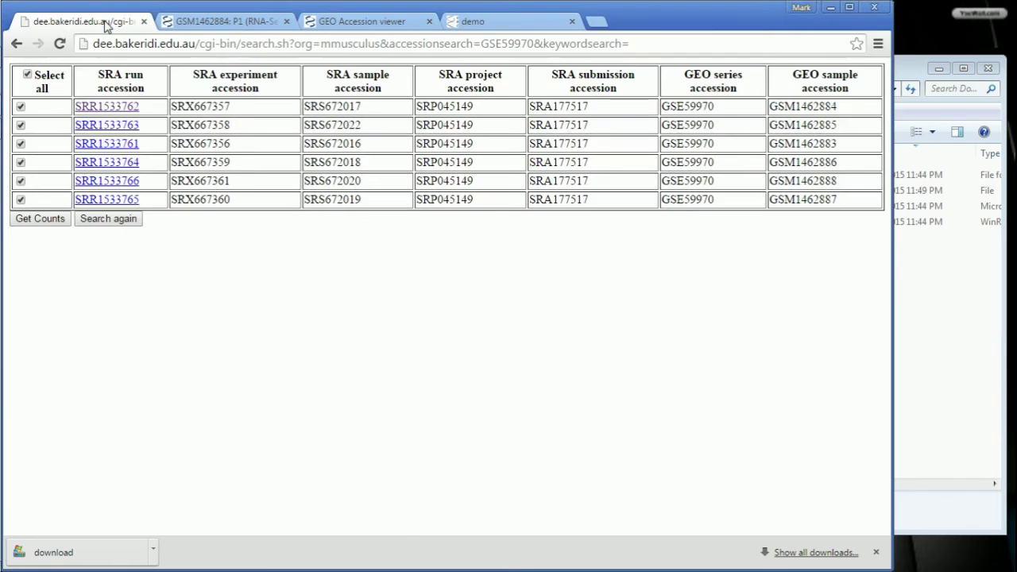
left_click(16, 44)
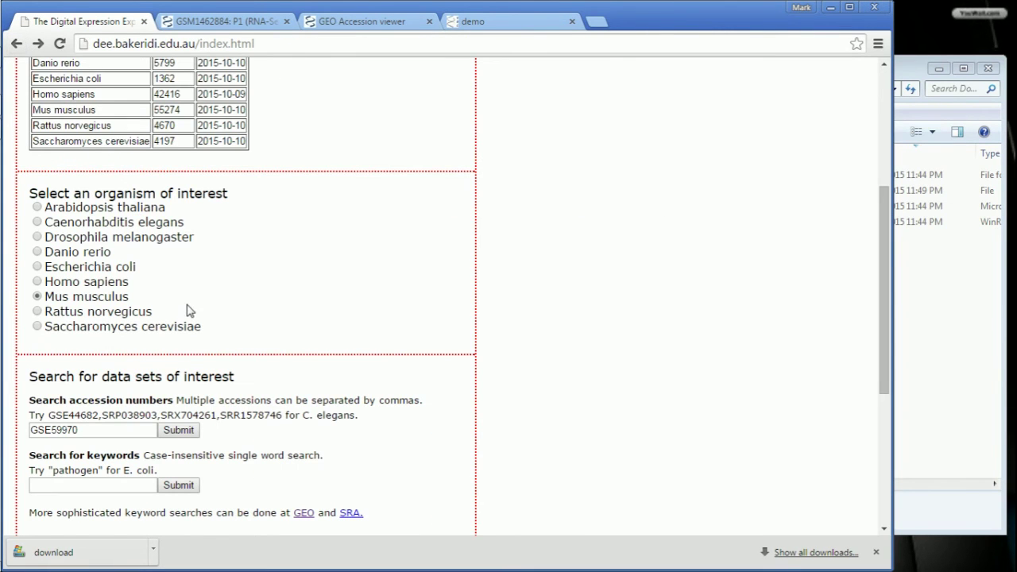
double_click(72, 432)
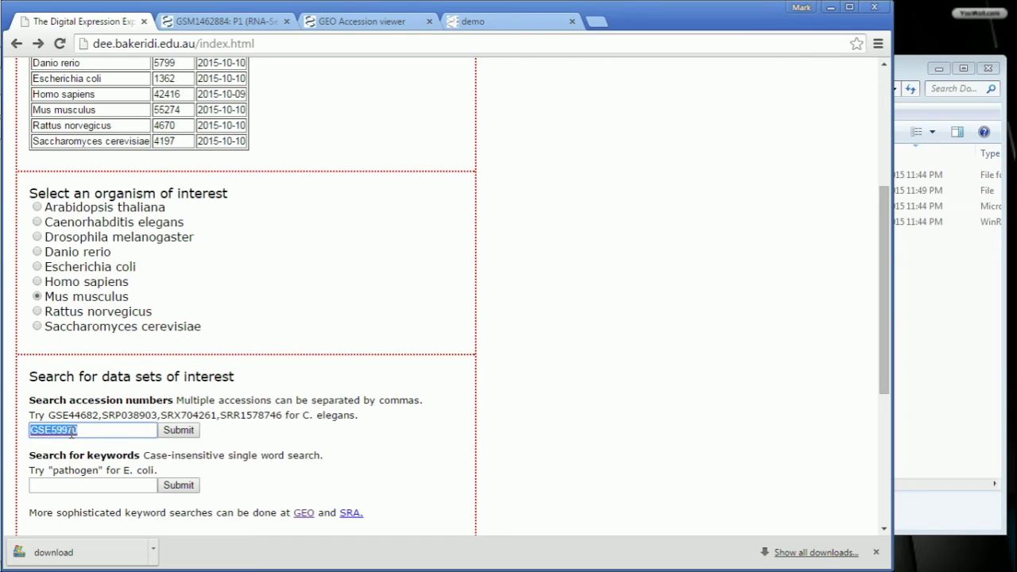
key("BackSpace")
Run a mouse keyword search for brain, which finds 2581 datasets, then go back.
left_click(65, 481)
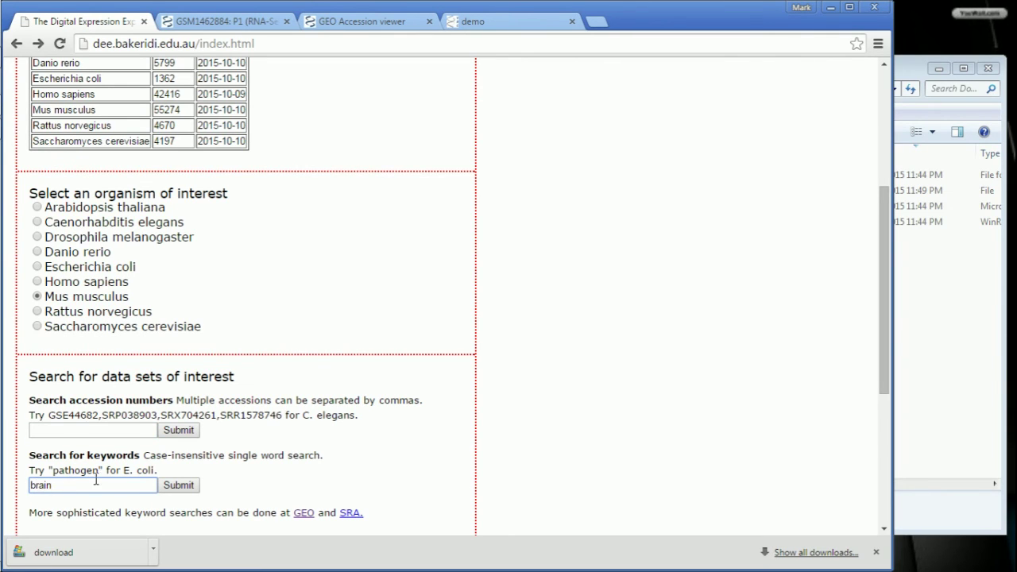
left_click(176, 483)
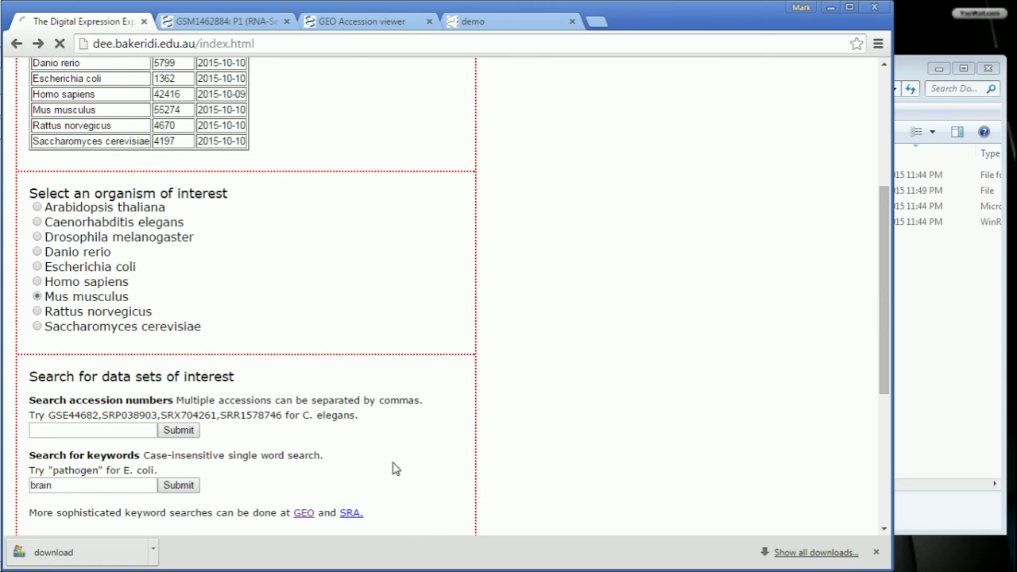
left_click(875, 553)
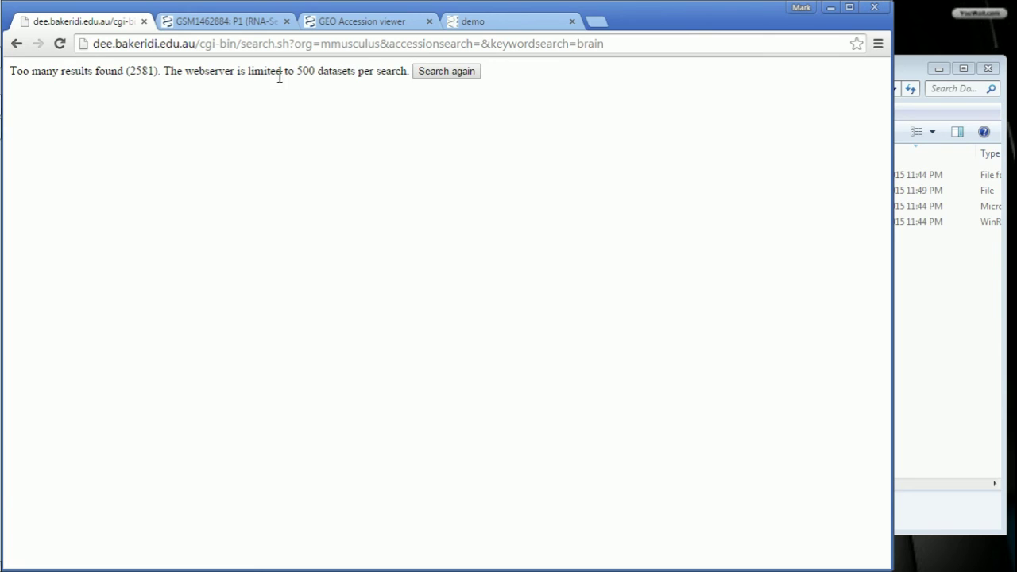
left_click(17, 43)
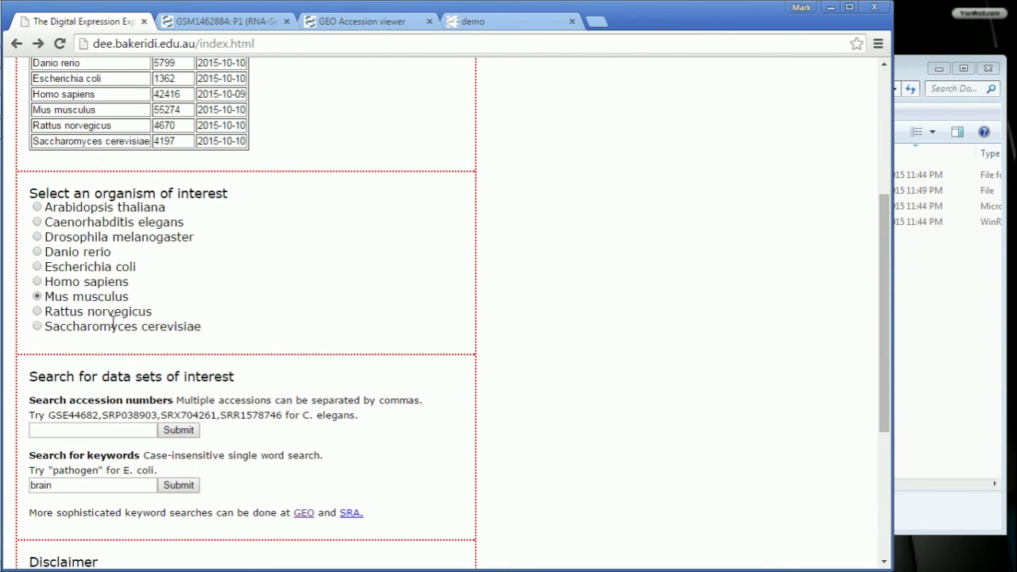
Search mouse runs for hypothalamus, select all, and download their counts as Data (1).zip.
double_click(47, 484)
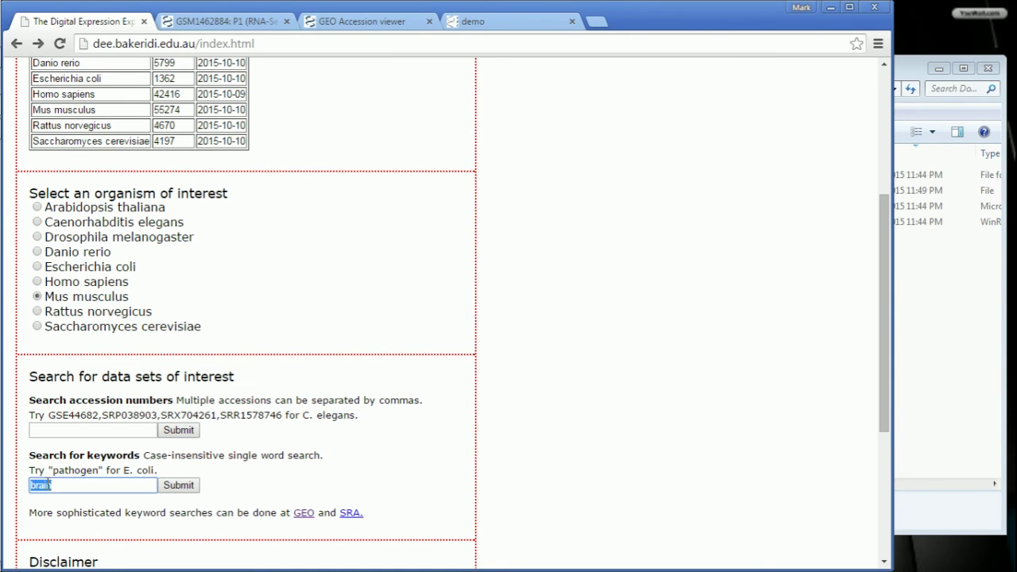
type("hypothalamus")
left_click(185, 487)
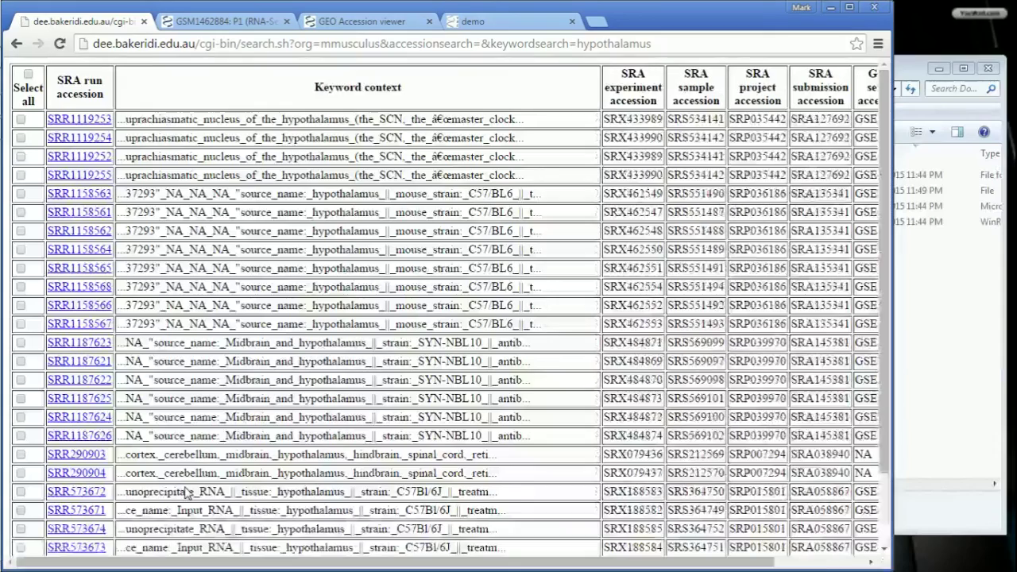
left_click(26, 77)
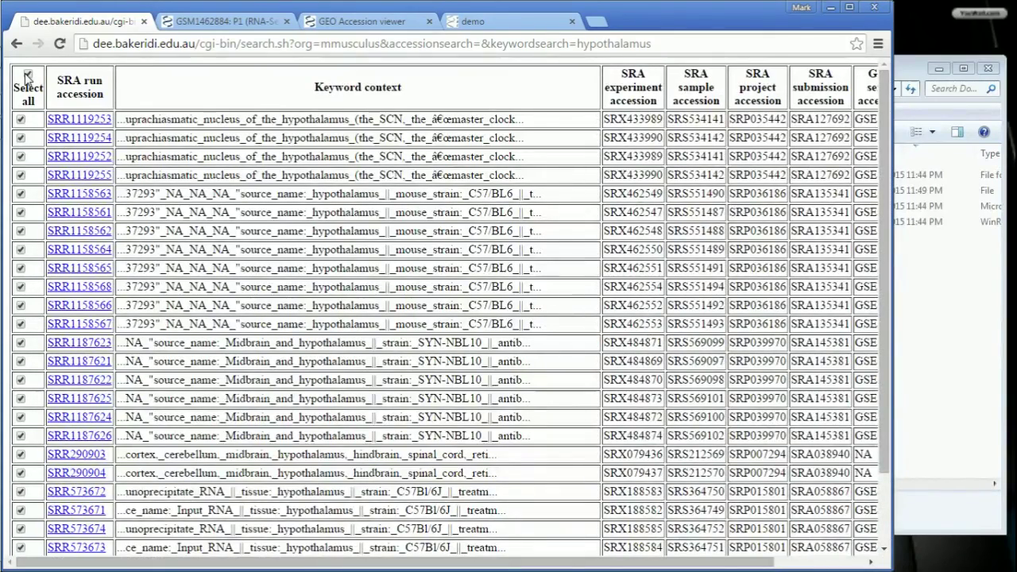
scroll(26, 77, "down", 3)
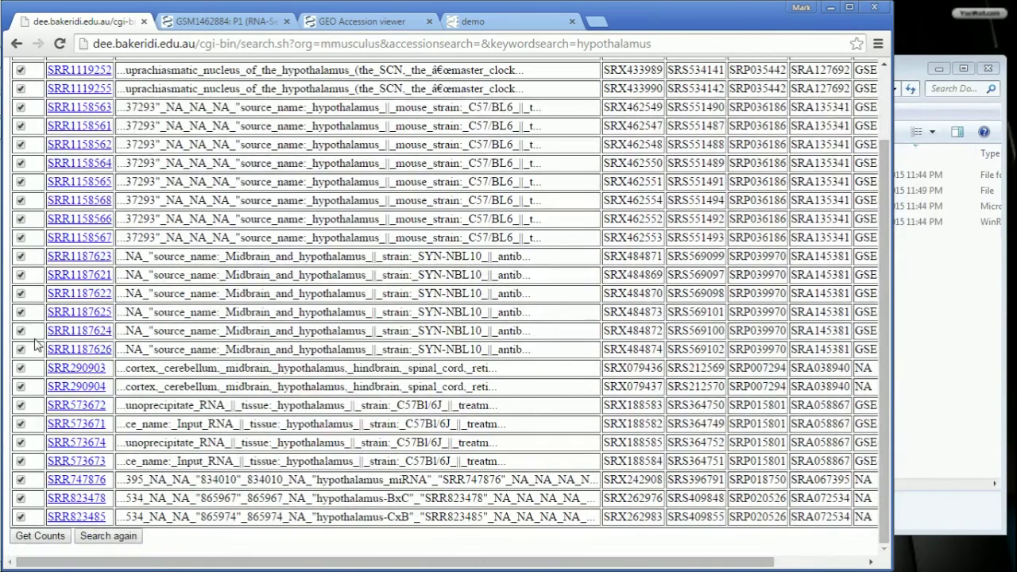
left_click(35, 538)
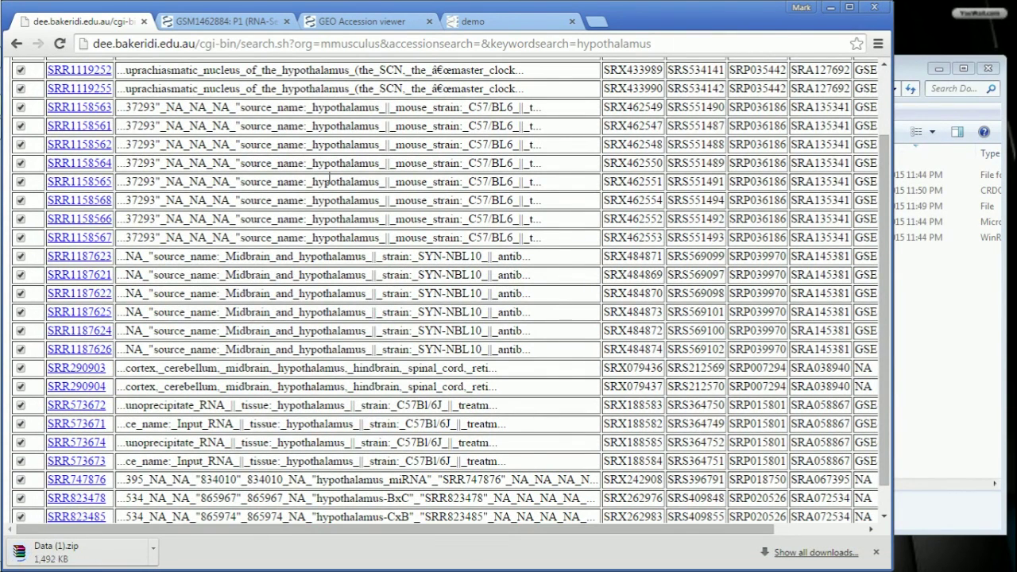
Return to the DEE home page and open Bulk Data, listing per-organism count archives.
left_click(16, 43)
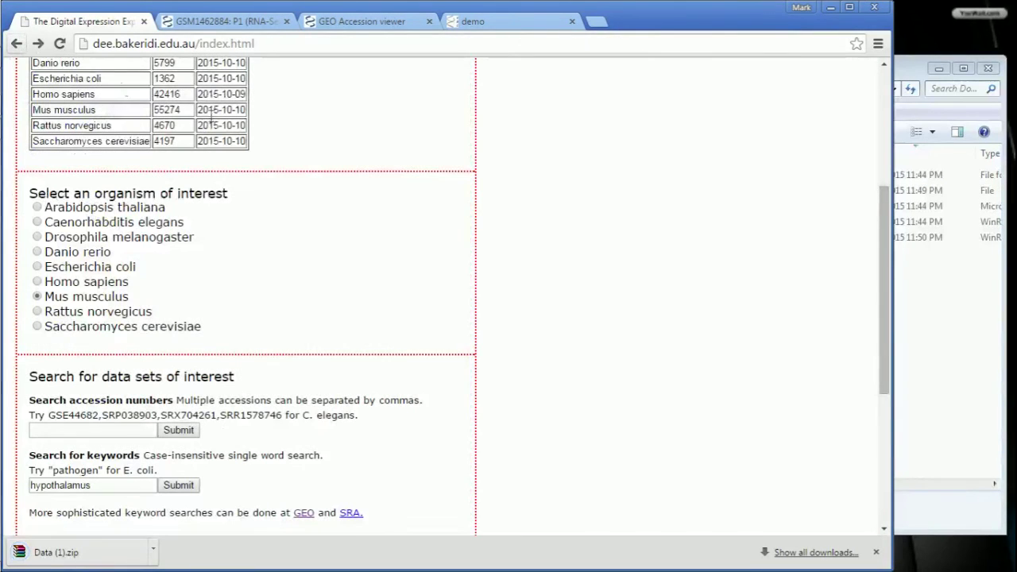
scroll(333, 253, "up", 4)
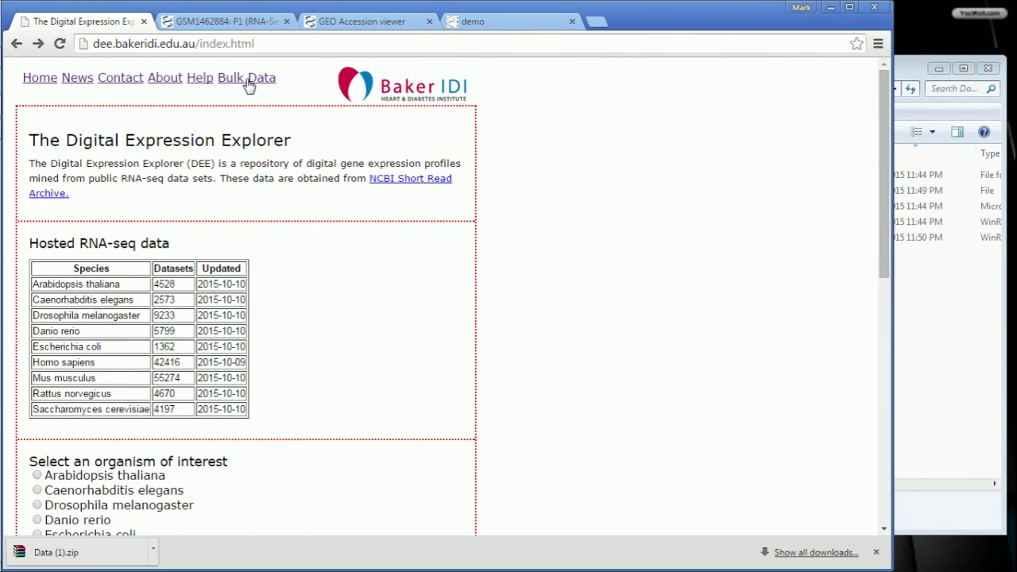
left_click(249, 83)
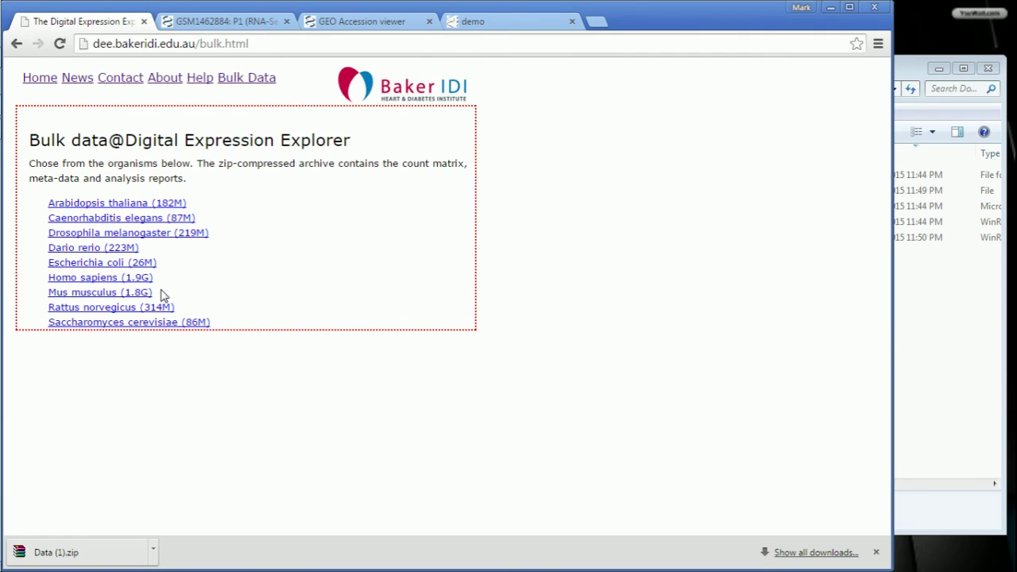
left_click(127, 83)
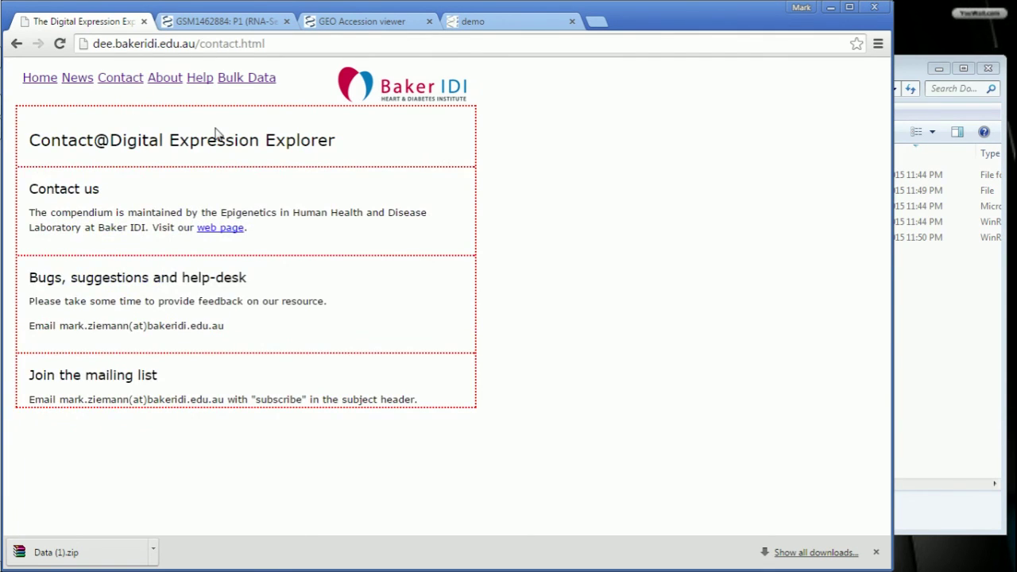